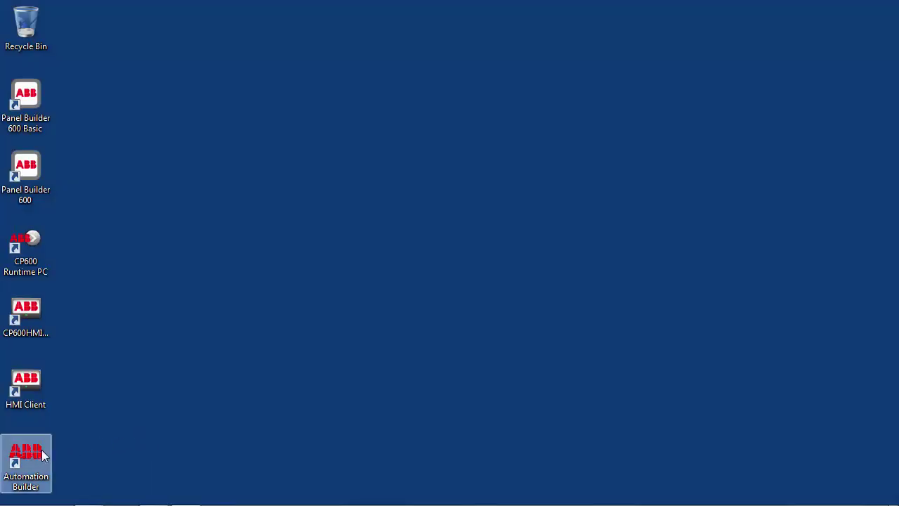
Launch Automation Builder and create a new AC500 project, Project1, in Documents
{"action": "double_click", "coordinate": [42, 455]}
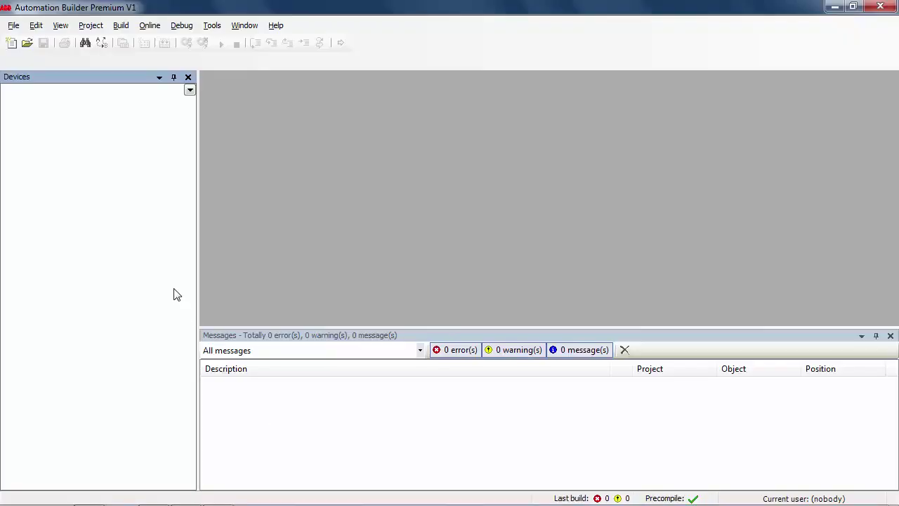
{"action": "left_click", "coordinate": [17, 29]}
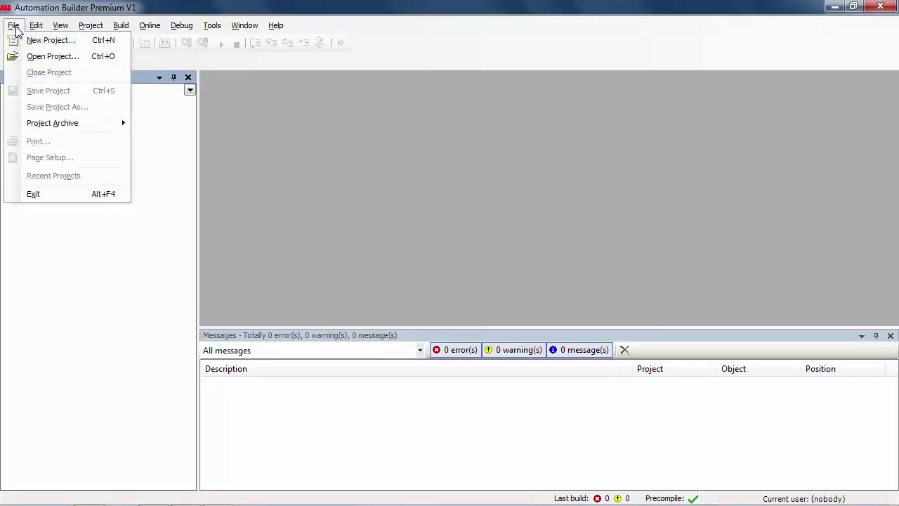
{"action": "left_click", "coordinate": [34, 40]}
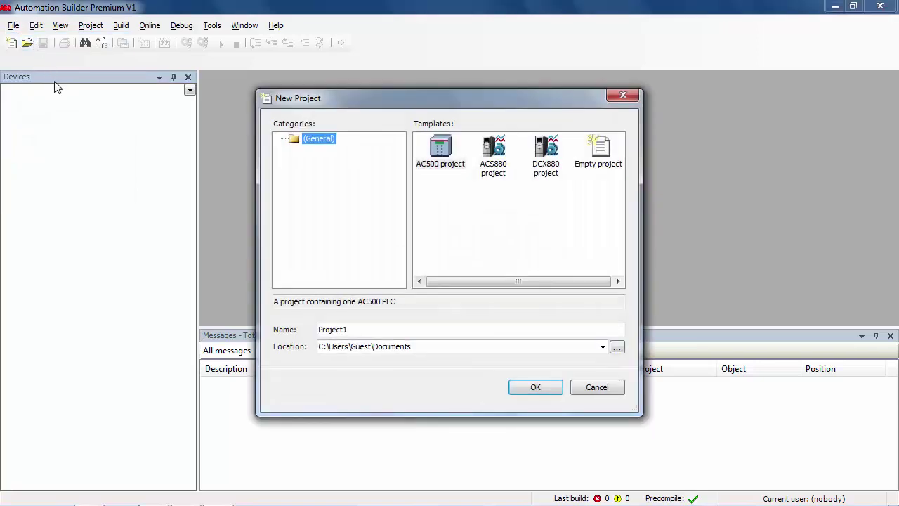
{"action": "left_click", "coordinate": [445, 158]}
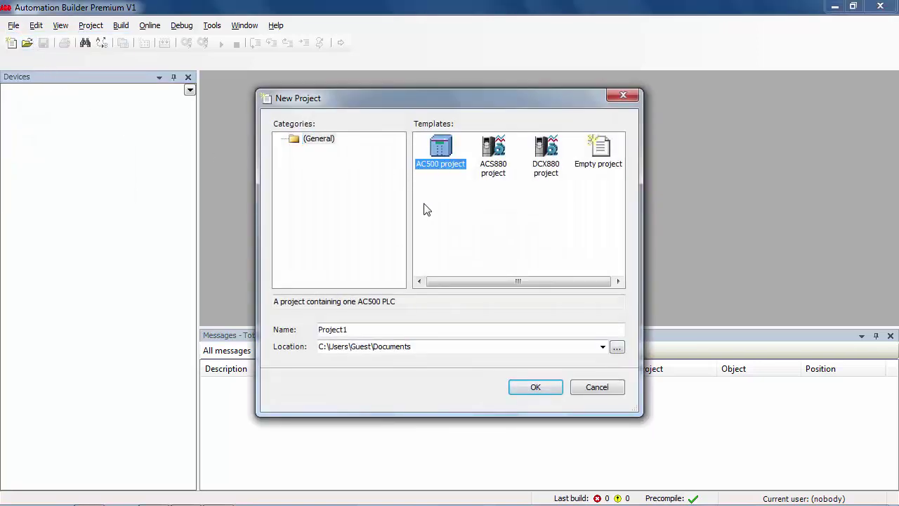
{"action": "left_click", "coordinate": [534, 389]}
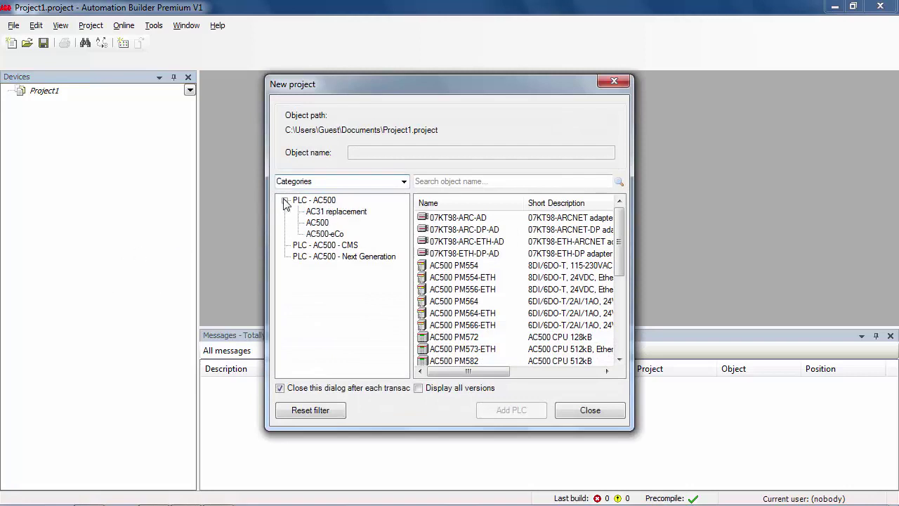
Add the AC500-eCo PM554-ETH controller to Project1 as PLC_AC500
{"action": "left_click", "coordinate": [324, 235]}
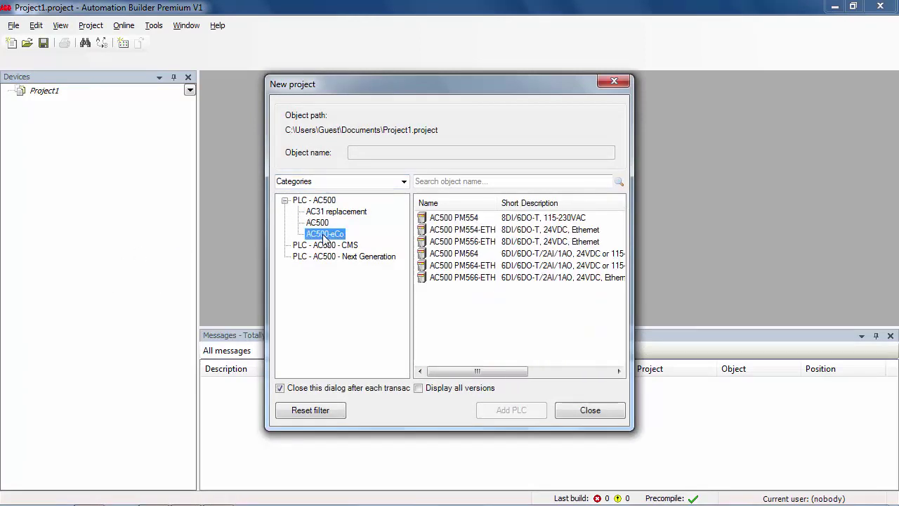
{"action": "left_click", "coordinate": [460, 231]}
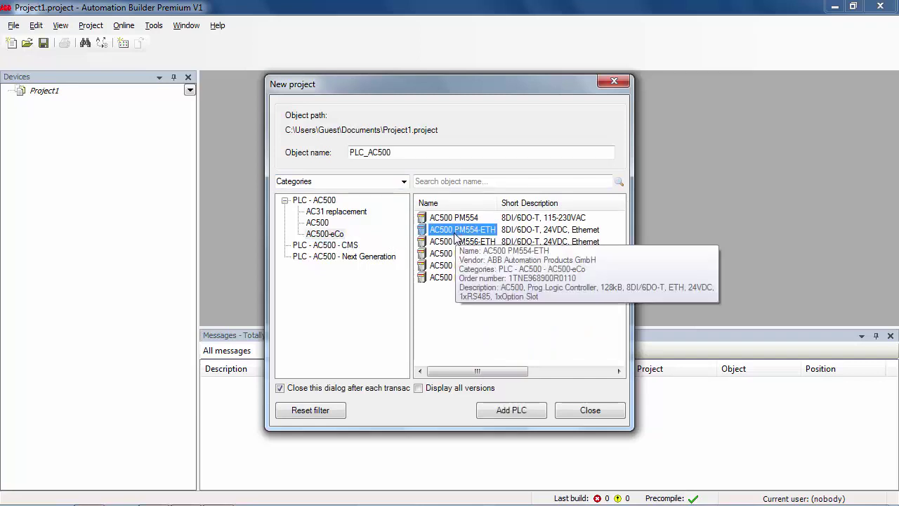
{"action": "left_click", "coordinate": [512, 411]}
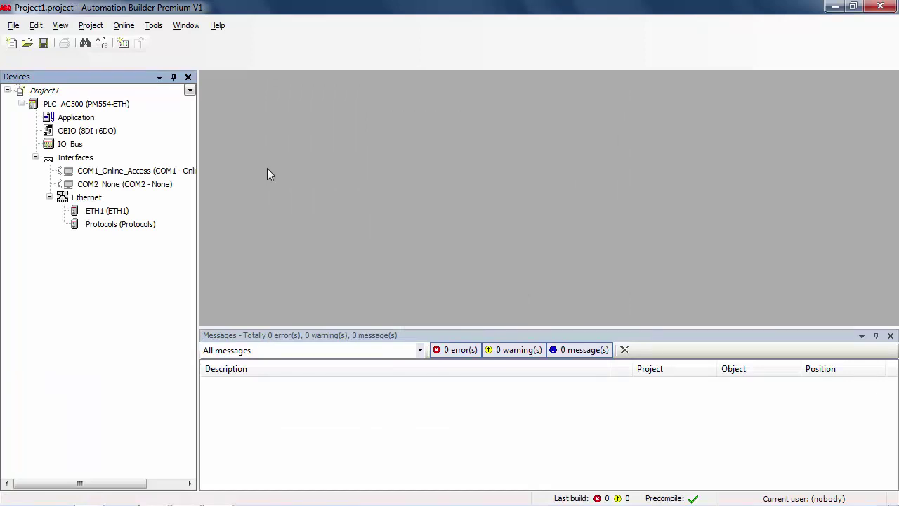
In the OBIO I/O mapping, map digital inputs DI4 and DI5 to variables DI04 and DI05
{"action": "left_click", "coordinate": [82, 132]}
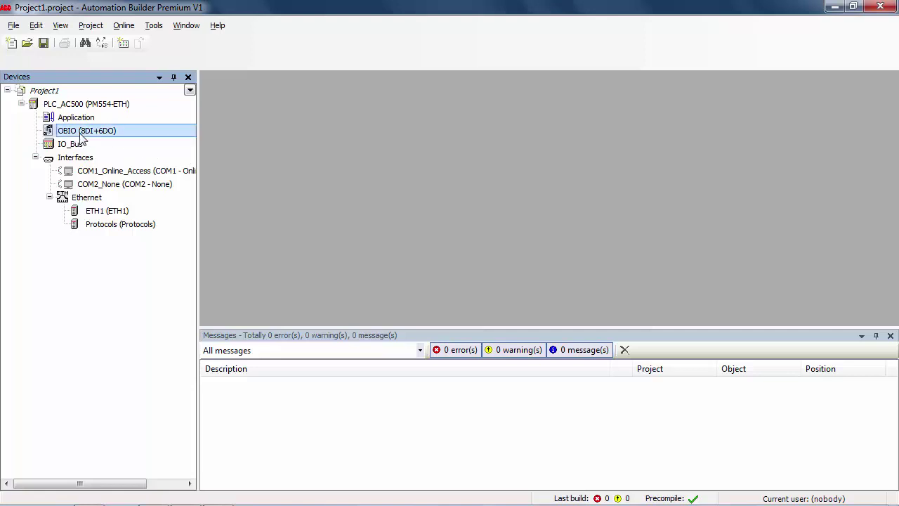
{"action": "double_click", "coordinate": [80, 132]}
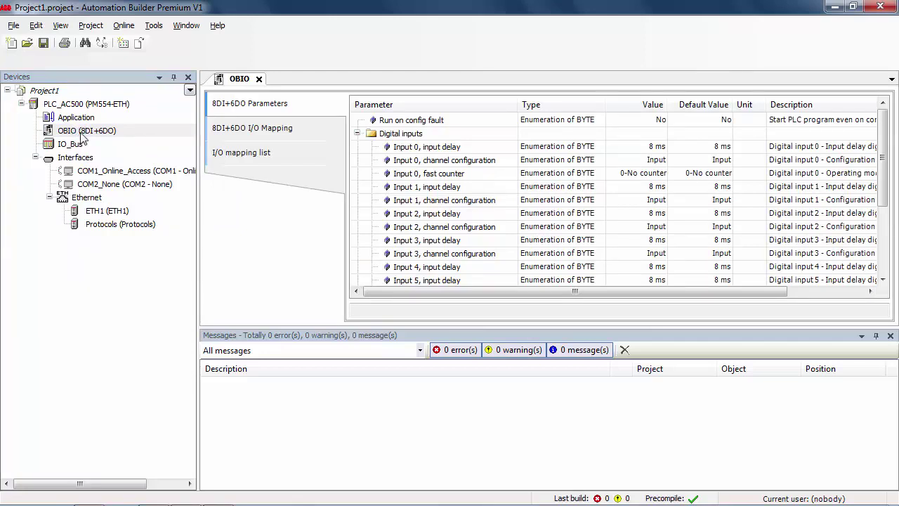
{"action": "left_click", "coordinate": [268, 134]}
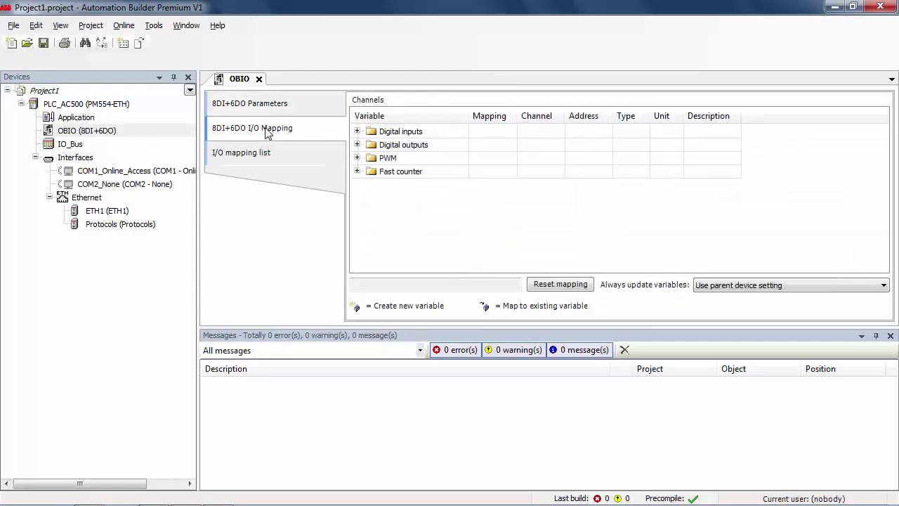
{"action": "left_click", "coordinate": [357, 132]}
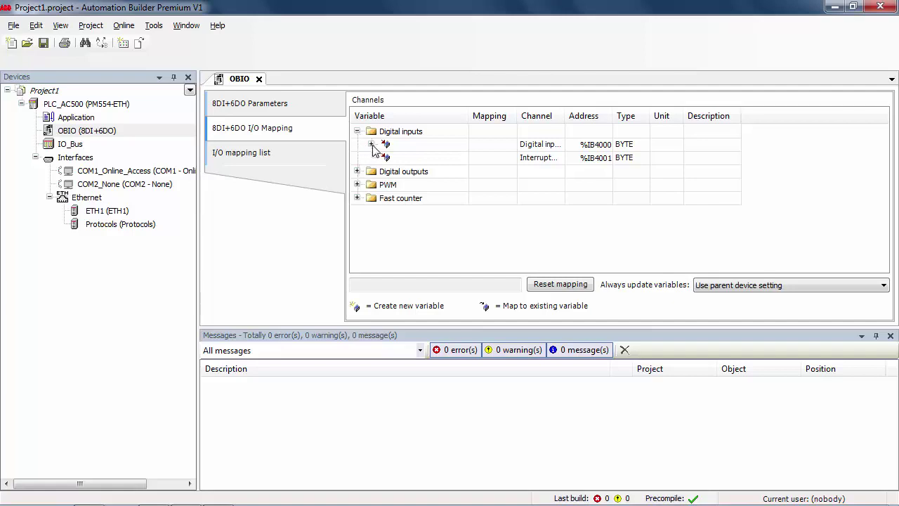
{"action": "left_click", "coordinate": [371, 145]}
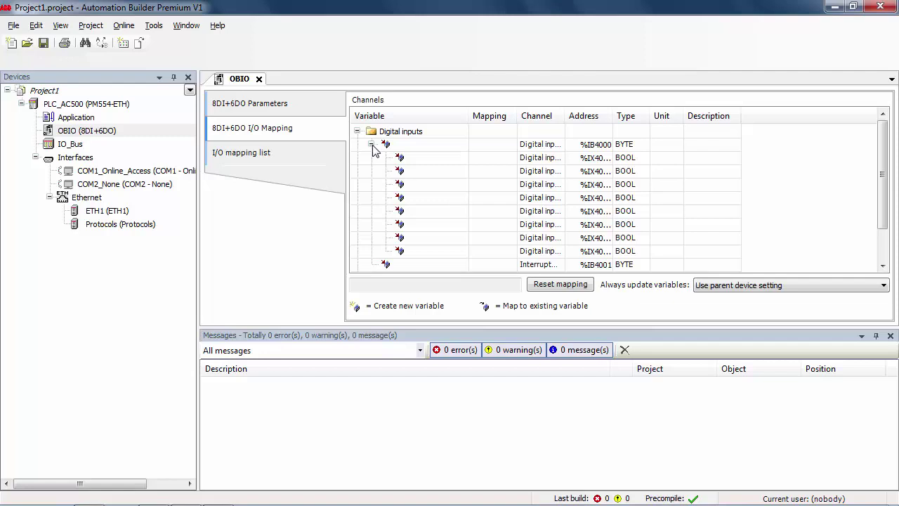
{"action": "left_click_drag", "start_coordinate": [568, 116], "coordinate": [605, 116]}
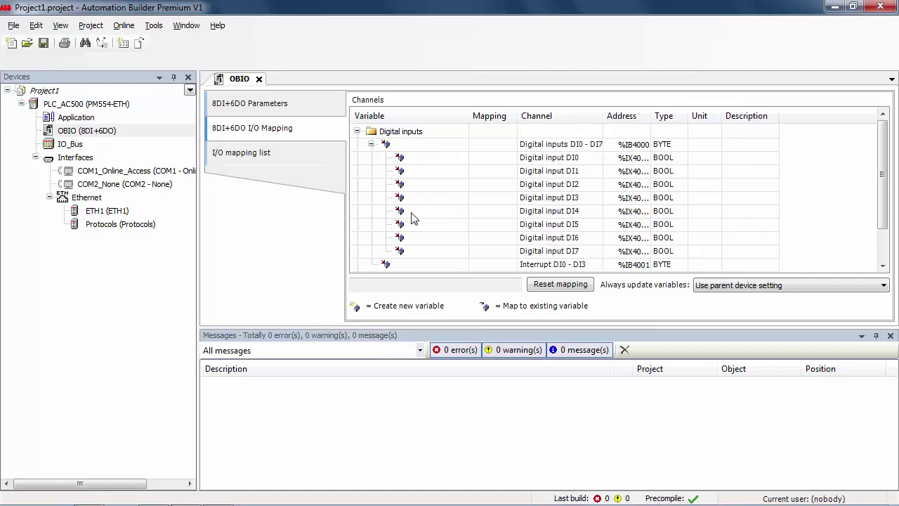
{"action": "double_click", "coordinate": [414, 210]}
{"action": "type", "text": "DI4"}
{"action": "left_click", "coordinate": [416, 226]}
{"action": "type", "text": "DI5"}
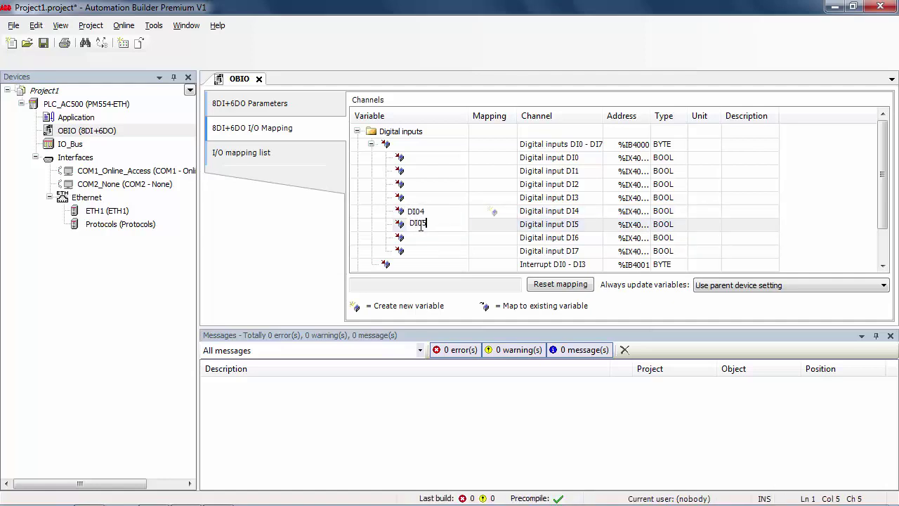
{"action": "left_click", "coordinate": [372, 211]}
Map digital outputs DO0 and DO1 to variables DO00 and DO01, then open the Application
{"action": "left_click", "coordinate": [370, 144]}
{"action": "left_click", "coordinate": [356, 172]}
{"action": "left_click", "coordinate": [371, 184]}
{"action": "left_click_drag", "start_coordinate": [603, 120], "coordinate": [678, 120]}
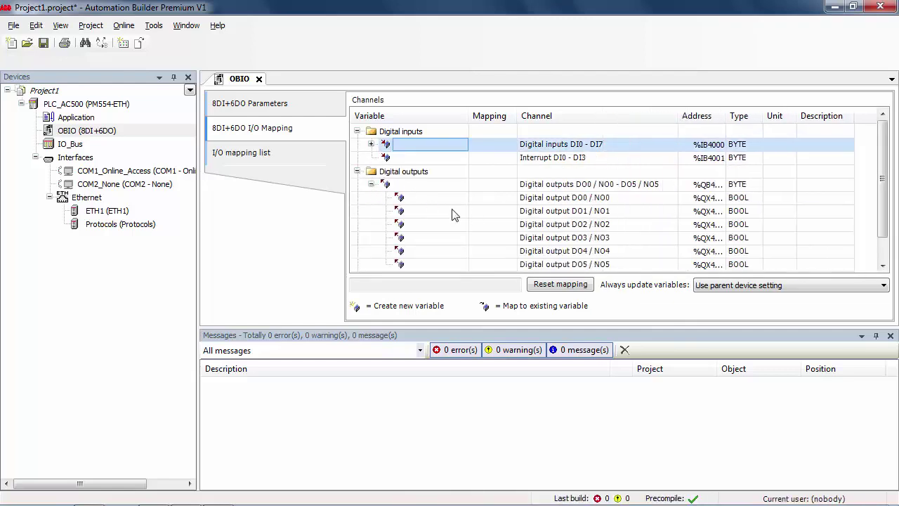
{"action": "double_click", "coordinate": [414, 199]}
{"action": "type", "text": "DO00"}
{"action": "double_click", "coordinate": [412, 212]}
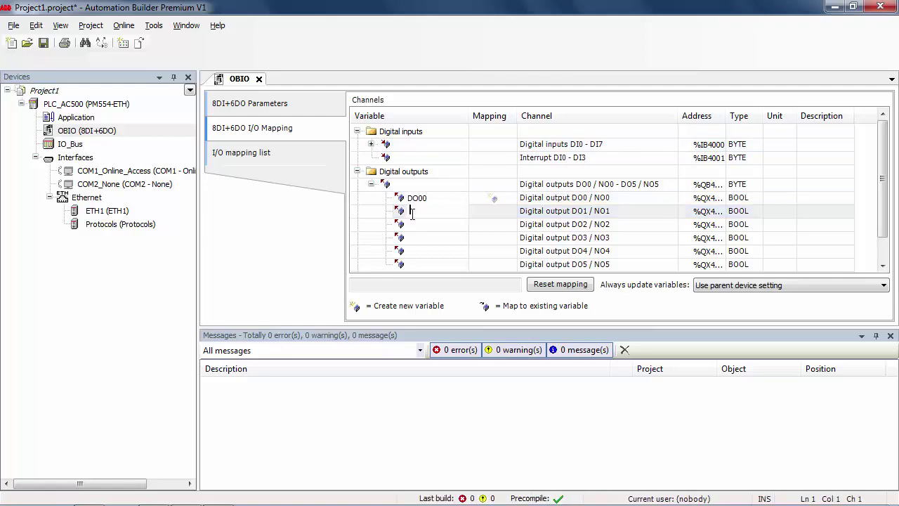
{"action": "type", "text": "DO01"}
{"action": "left_click", "coordinate": [371, 144]}
{"action": "left_click_drag", "start_coordinate": [468, 326], "coordinate": [497, 437]}
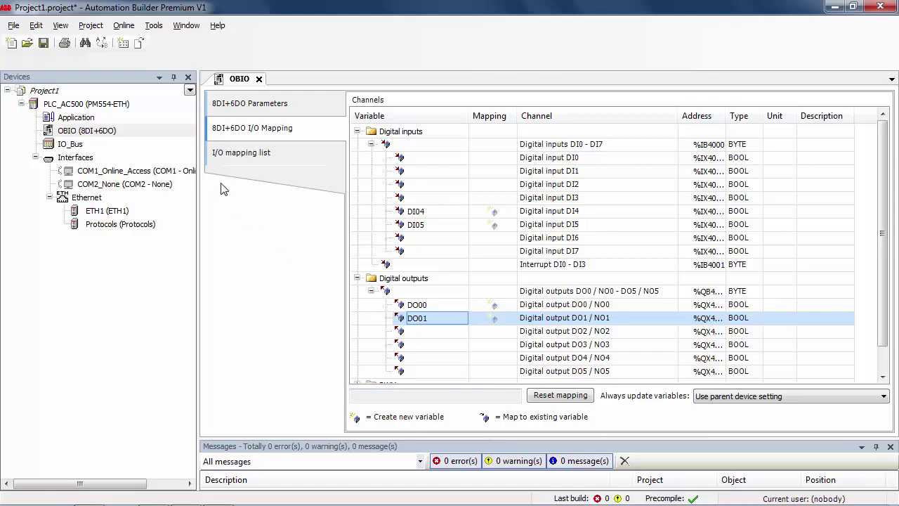
{"action": "left_click", "coordinate": [78, 118]}
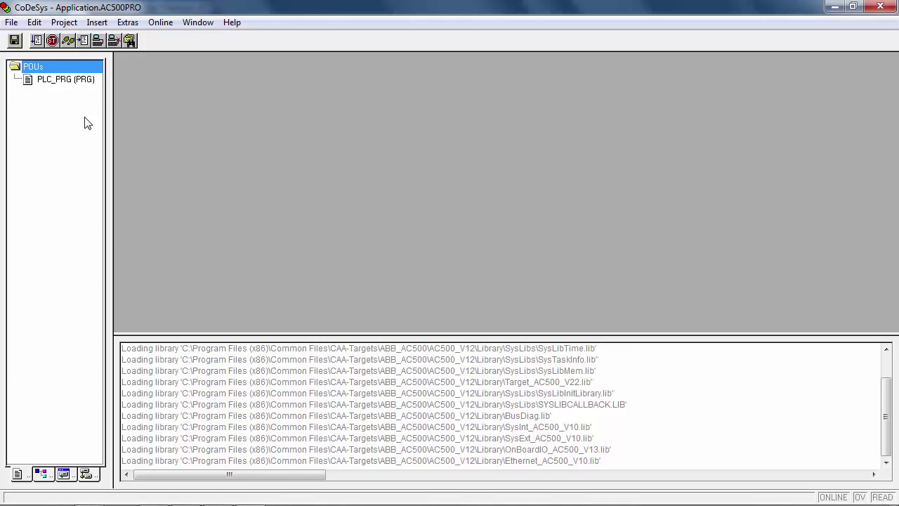
Delete the existing PLC_PRG program
{"action": "double_click", "coordinate": [73, 80]}
{"action": "right_click", "coordinate": [74, 85]}
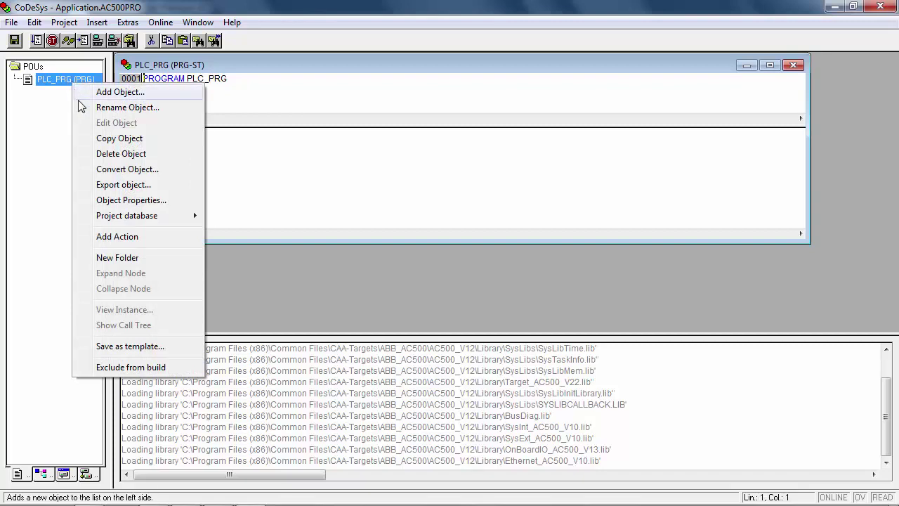
{"action": "left_click", "coordinate": [108, 154]}
Add a new FBD program named PLC_PRG under POUs
{"action": "right_click", "coordinate": [56, 72]}
{"action": "left_click", "coordinate": [85, 81]}
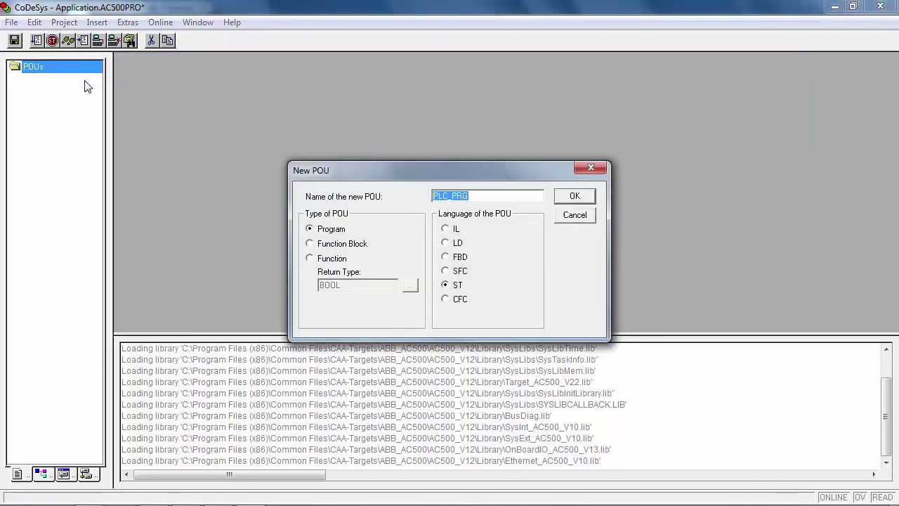
{"action": "left_click", "coordinate": [445, 257]}
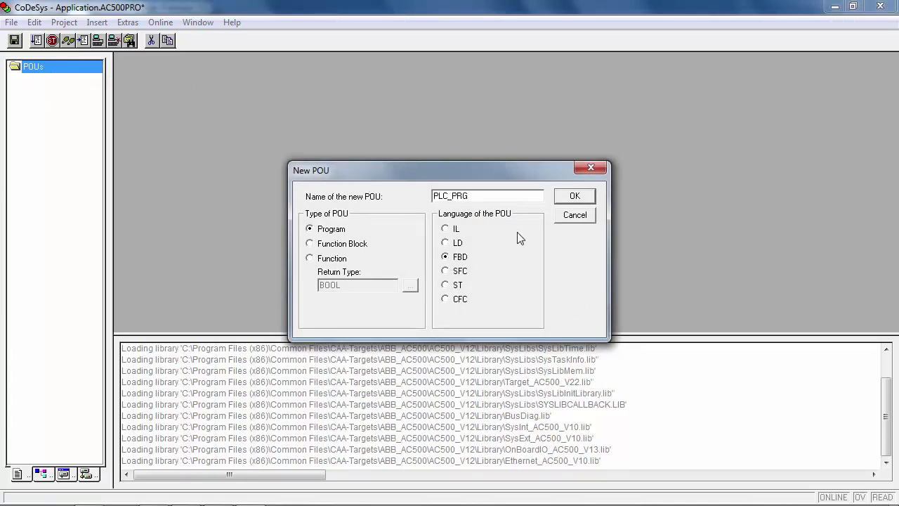
{"action": "left_click", "coordinate": [573, 197]}
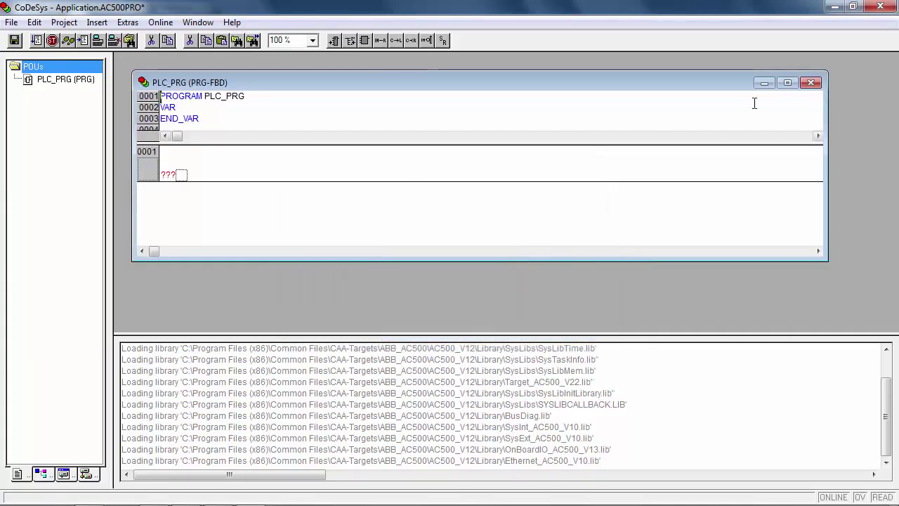
Insert an AND box in network 1 with inputs DI04 and DI05
{"action": "left_click", "coordinate": [787, 83]}
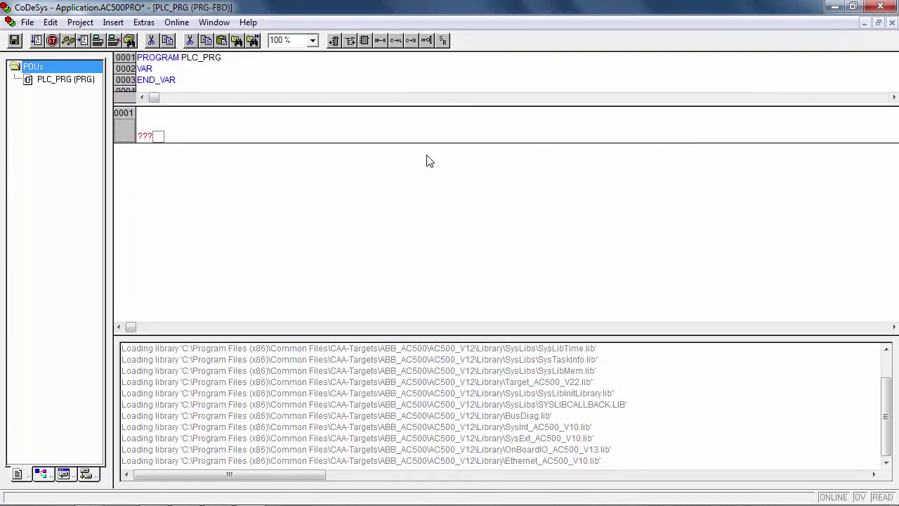
{"action": "right_click", "coordinate": [158, 136]}
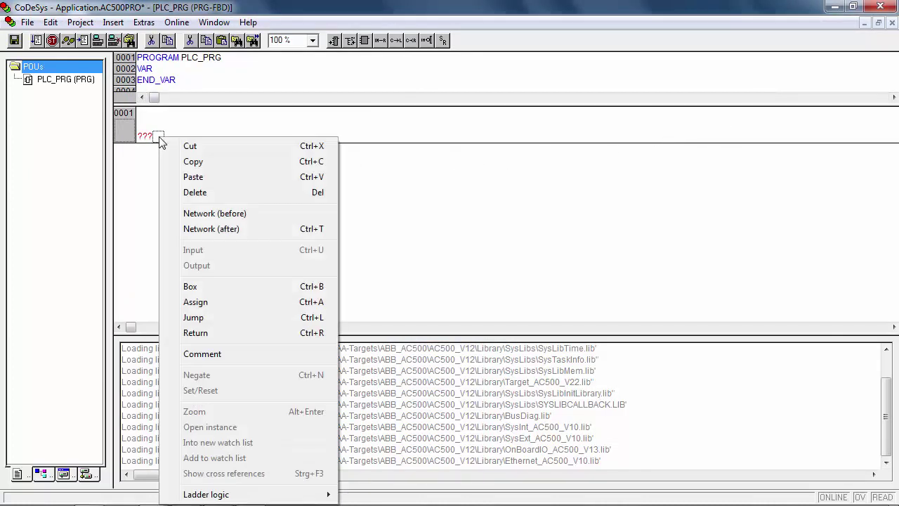
{"action": "left_click", "coordinate": [179, 286]}
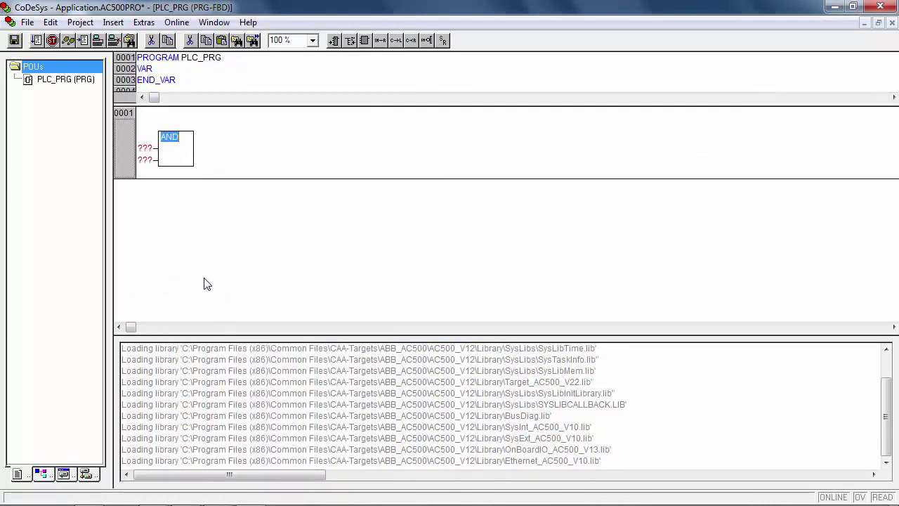
{"action": "left_click", "coordinate": [146, 147]}
{"action": "key", "text": "F2"}
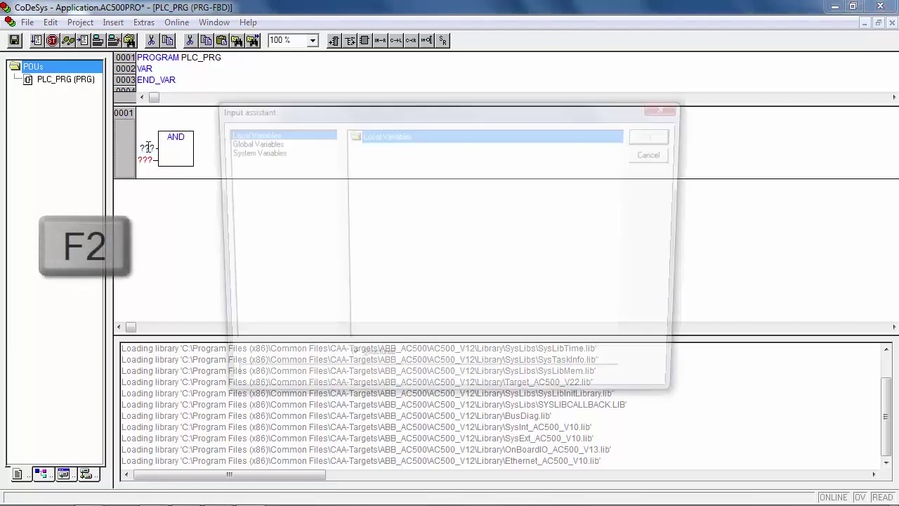
{"action": "left_click", "coordinate": [247, 142]}
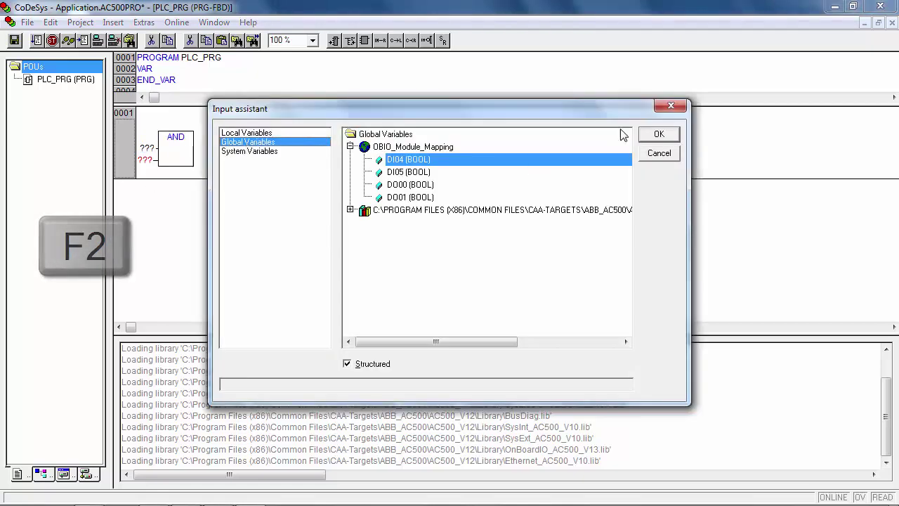
{"action": "left_click", "coordinate": [659, 134]}
{"action": "left_click", "coordinate": [147, 161]}
{"action": "key", "text": "F2"}
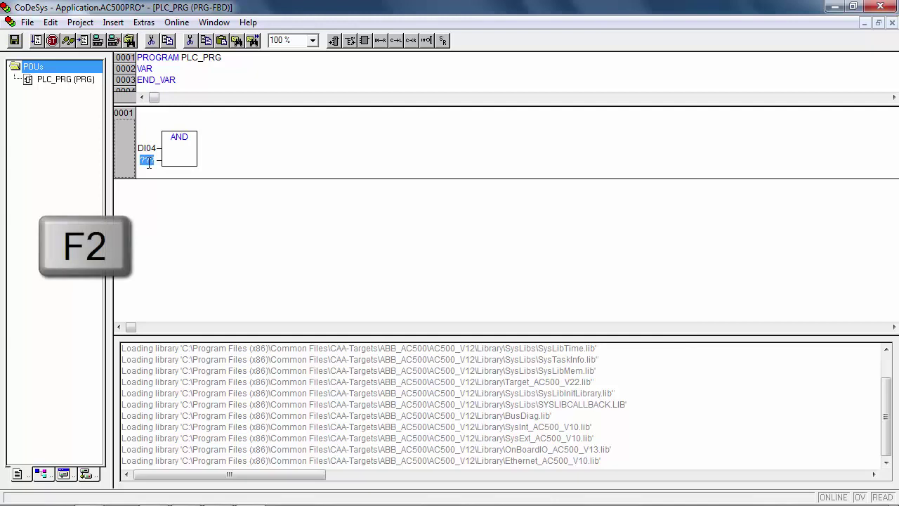
{"action": "left_click", "coordinate": [408, 167]}
{"action": "left_click", "coordinate": [657, 134]}
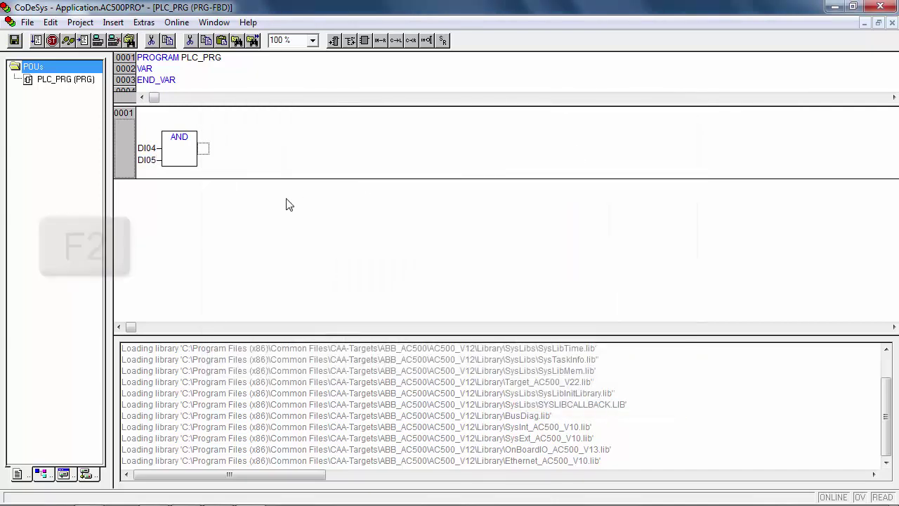
Assign the AND result to DO00 and add a second network after it
{"action": "right_click", "coordinate": [203, 156]}
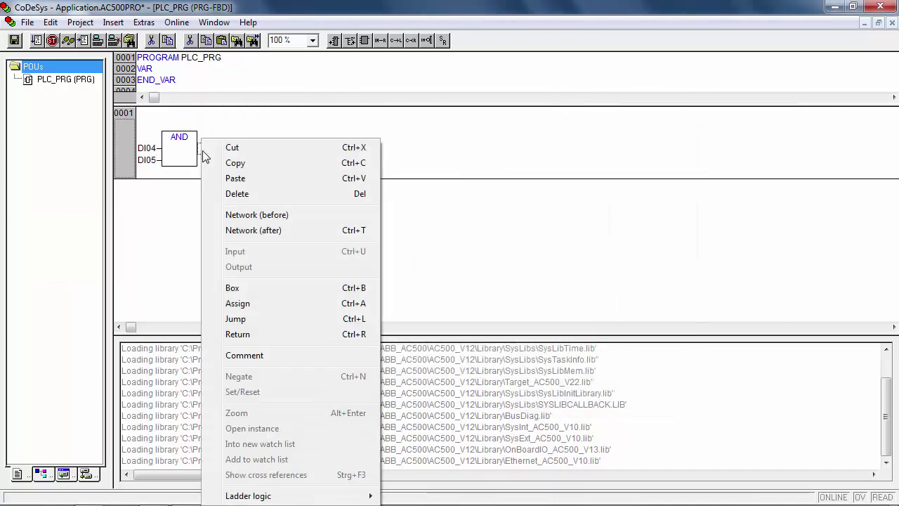
{"action": "left_click", "coordinate": [250, 307]}
{"action": "key", "text": "F2"}
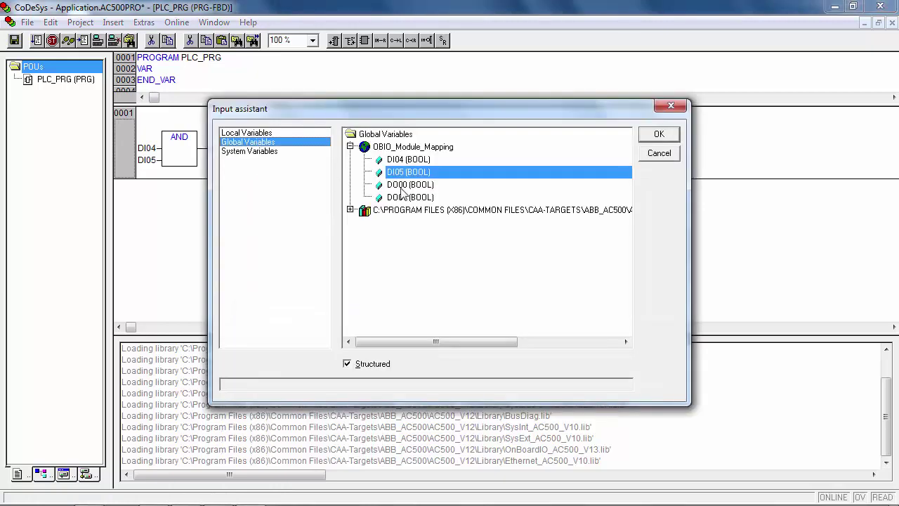
{"action": "left_click", "coordinate": [402, 186]}
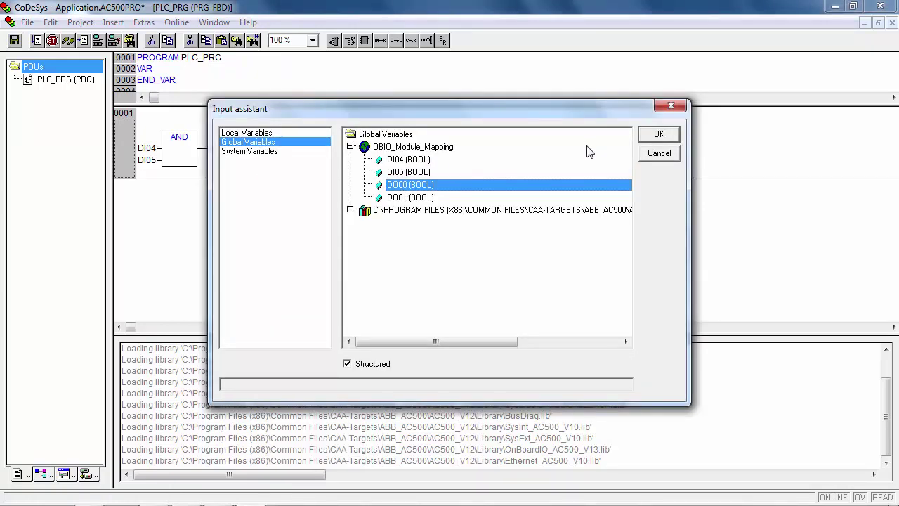
{"action": "left_click", "coordinate": [670, 134]}
{"action": "left_click", "coordinate": [248, 242]}
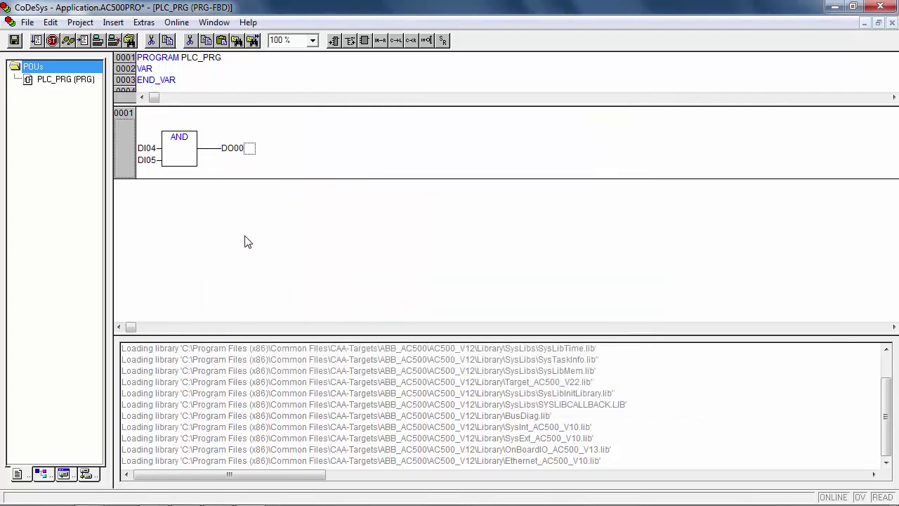
{"action": "right_click", "coordinate": [147, 214]}
{"action": "left_click", "coordinate": [243, 233]}
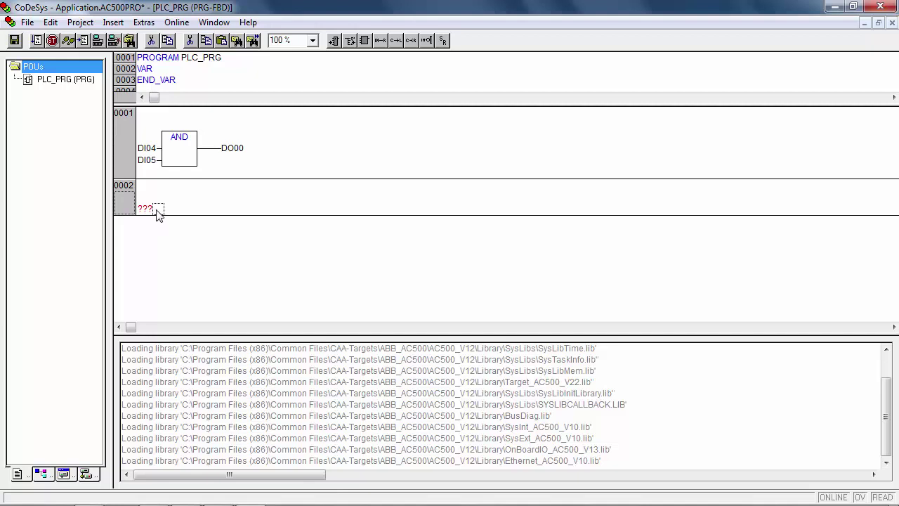
In network 2, assign the negated DO00 to output DO01
{"action": "right_click", "coordinate": [156, 211]}
{"action": "left_click", "coordinate": [193, 295]}
{"action": "left_click", "coordinate": [146, 220]}
{"action": "key", "text": "F2"}
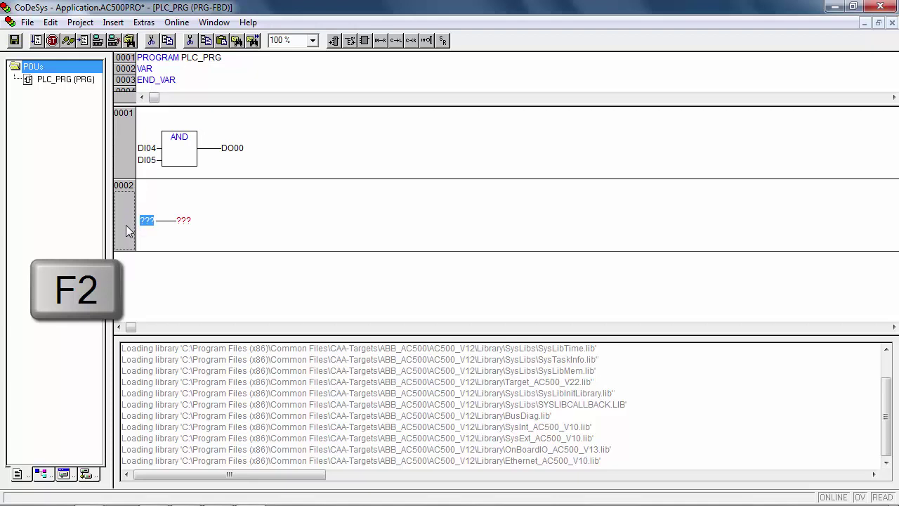
{"action": "key", "text": "F2"}
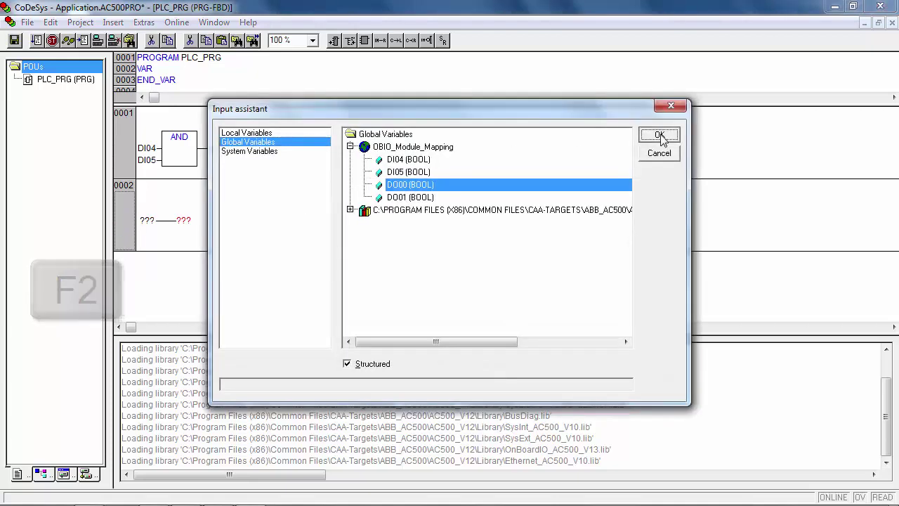
{"action": "double_click", "coordinate": [407, 185]}
{"action": "type", "text": "DC"}
{"action": "left_click", "coordinate": [203, 224]}
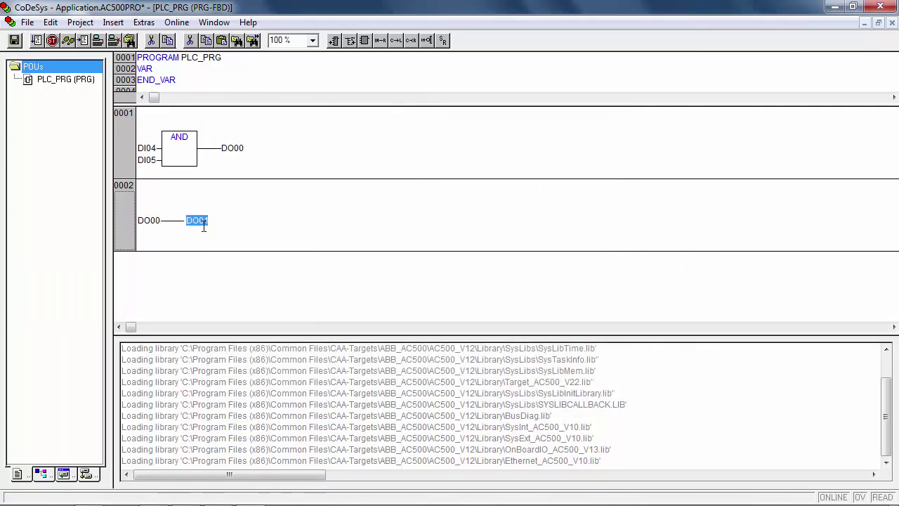
{"action": "right_click", "coordinate": [164, 222]}
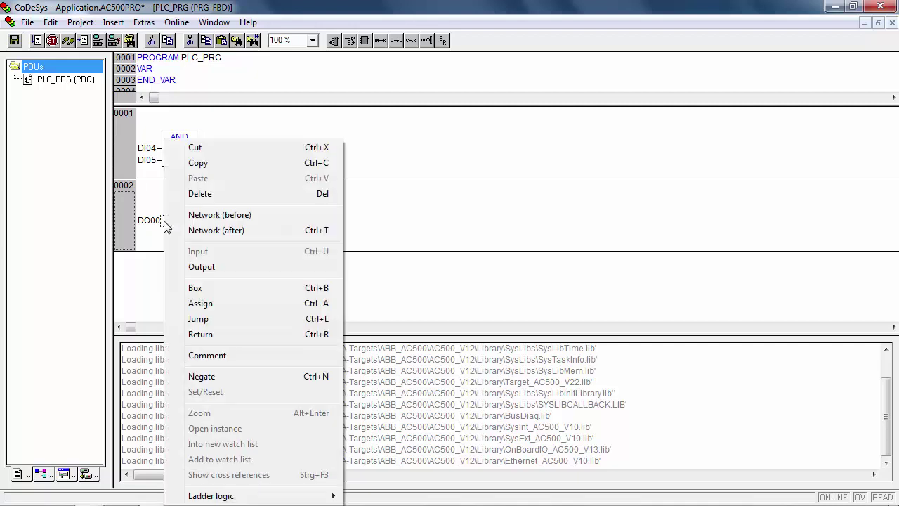
{"action": "left_click", "coordinate": [201, 375]}
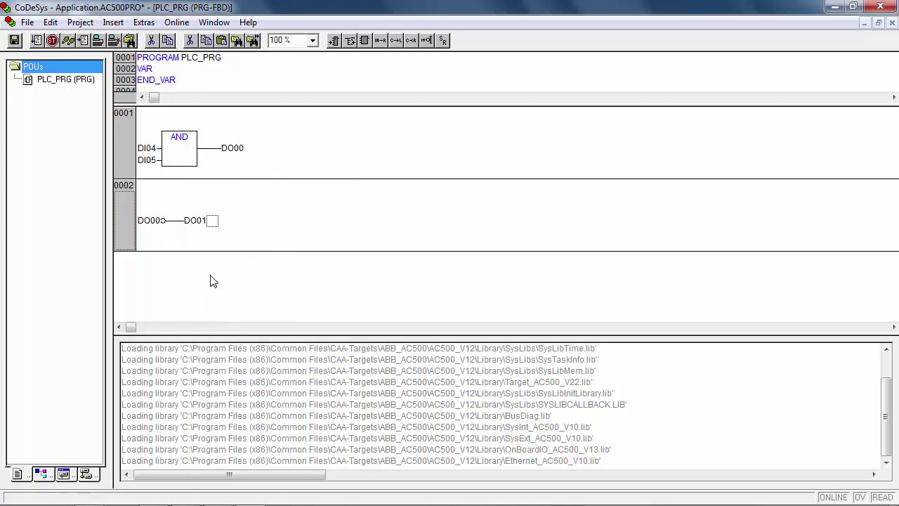
Comment network 1 with 'DI04 AND DI05 = DO00'
{"action": "left_click", "coordinate": [161, 116]}
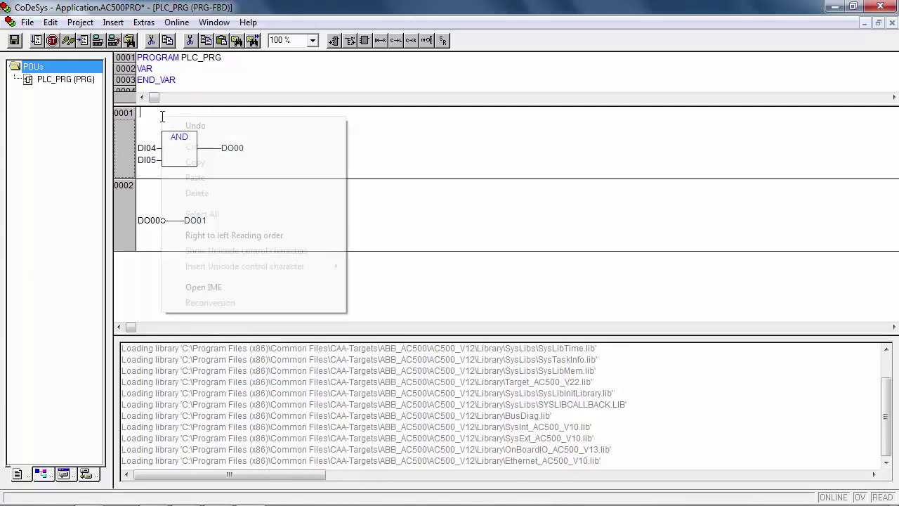
{"action": "right_click", "coordinate": [162, 116]}
{"action": "right_click", "coordinate": [150, 122]}
{"action": "left_click", "coordinate": [211, 337]}
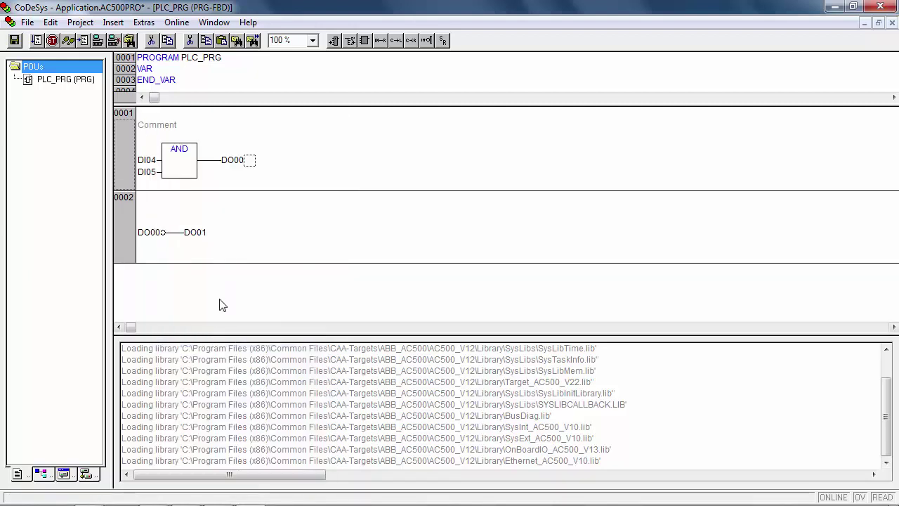
{"action": "left_click", "coordinate": [161, 125]}
{"action": "type", "text": "DI04 AND DI"}
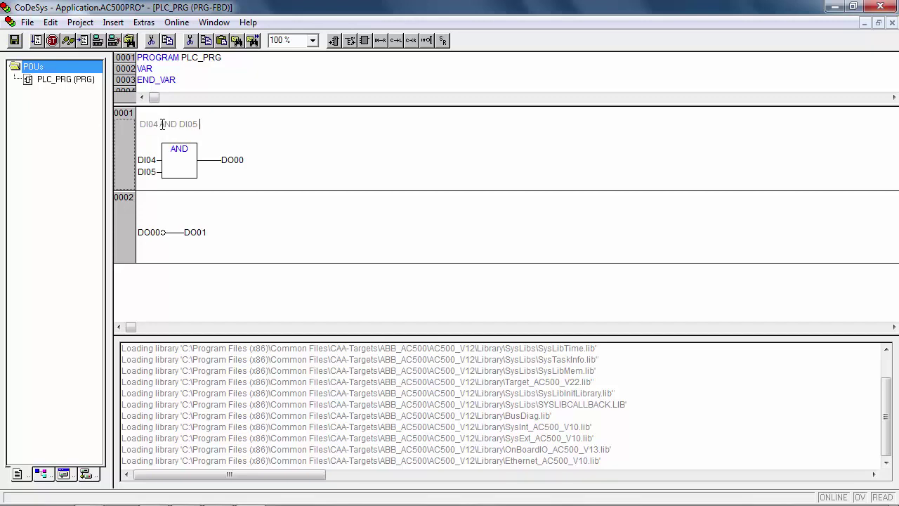
{"action": "type", "text": "05 = DO00"}
{"action": "left_click_drag", "start_coordinate": [109, 232], "coordinate": [262, 235]}
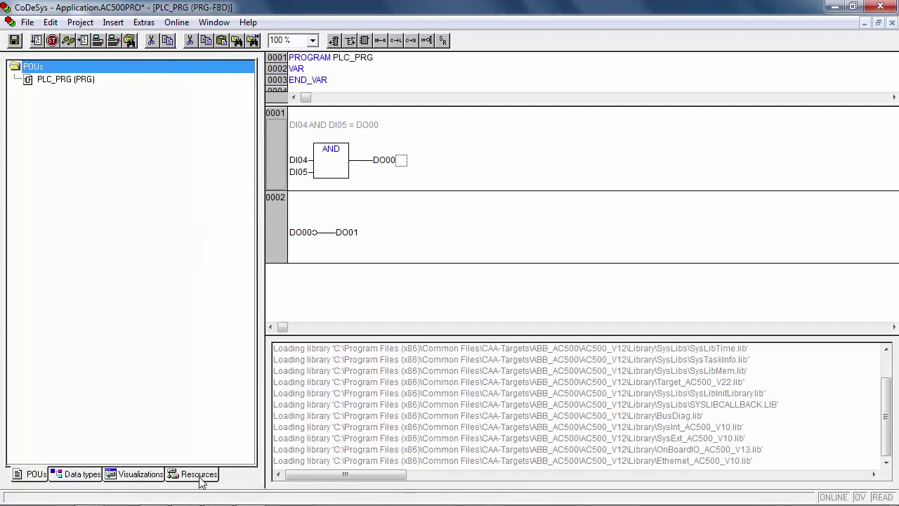
Append a cyclic task NewTask with interval t#10ms and a t#15ms watchdog
{"action": "left_click", "coordinate": [199, 474]}
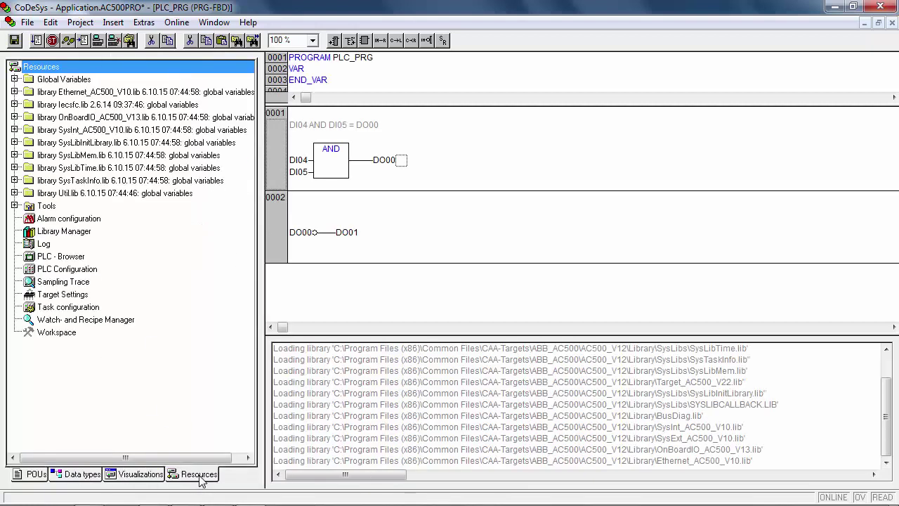
{"action": "double_click", "coordinate": [74, 309]}
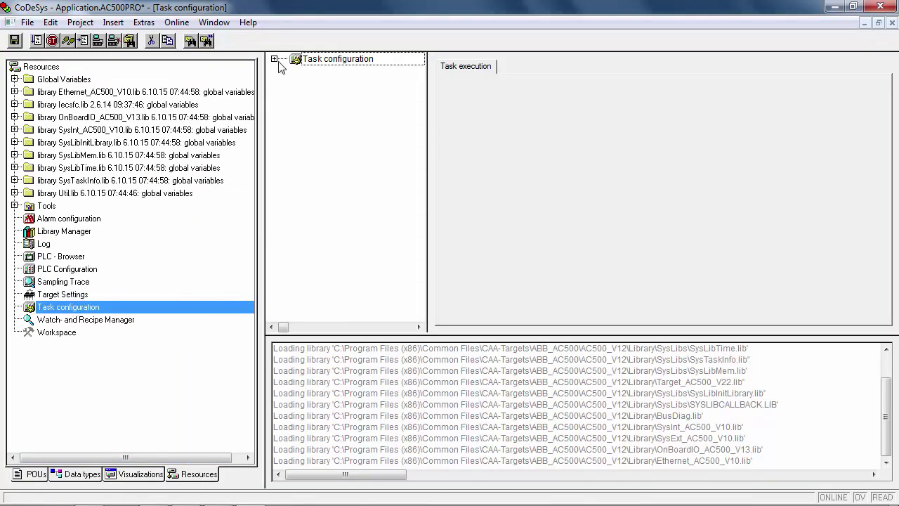
{"action": "left_click", "coordinate": [275, 59]}
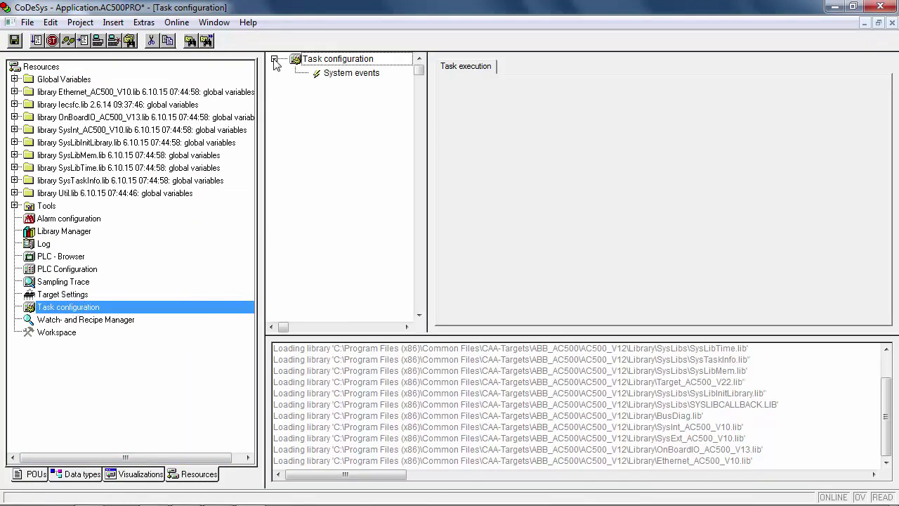
{"action": "right_click", "coordinate": [337, 63]}
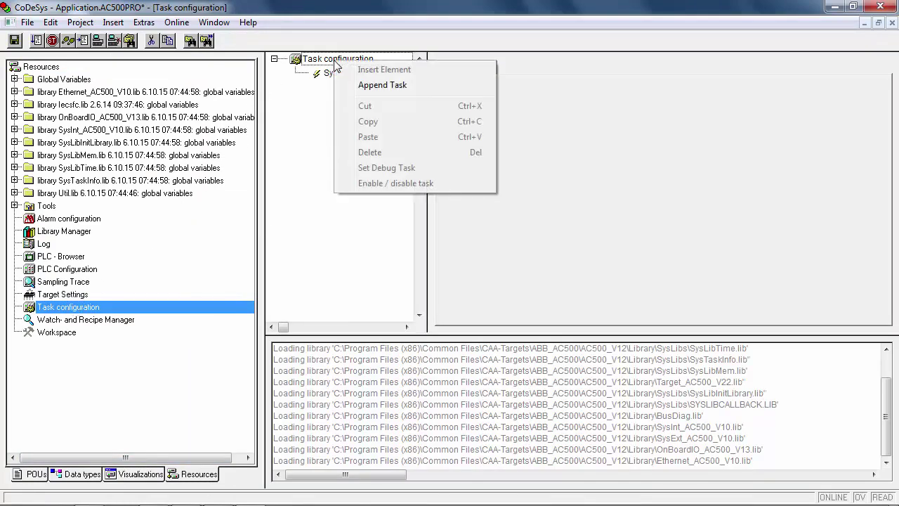
{"action": "left_click", "coordinate": [384, 85]}
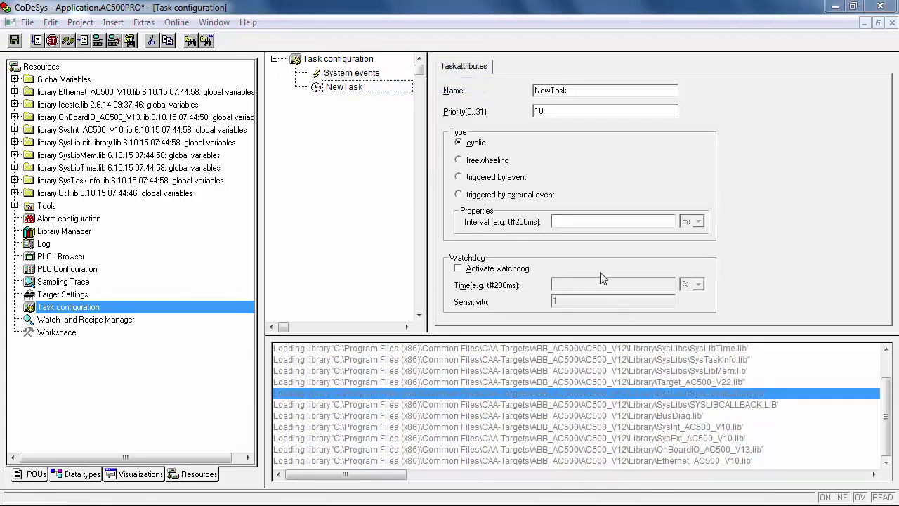
{"action": "left_click", "coordinate": [562, 220]}
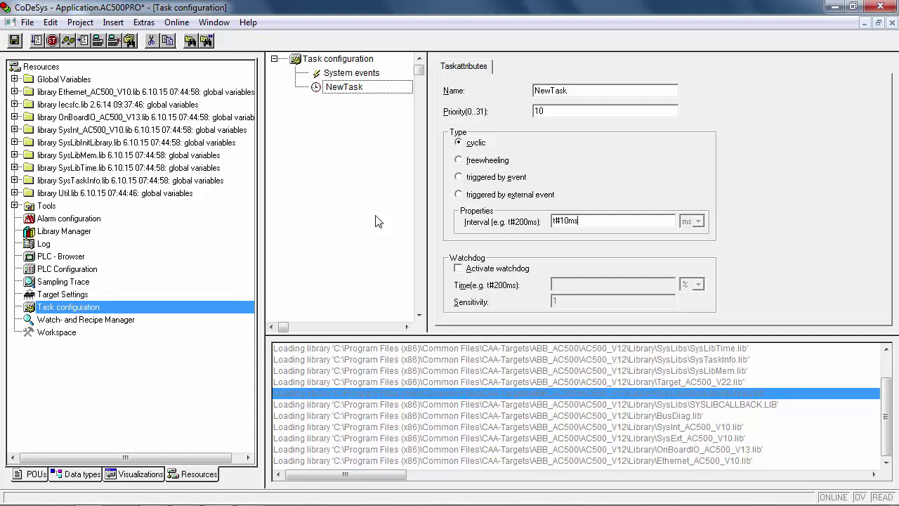
{"action": "left_click", "coordinate": [458, 267]}
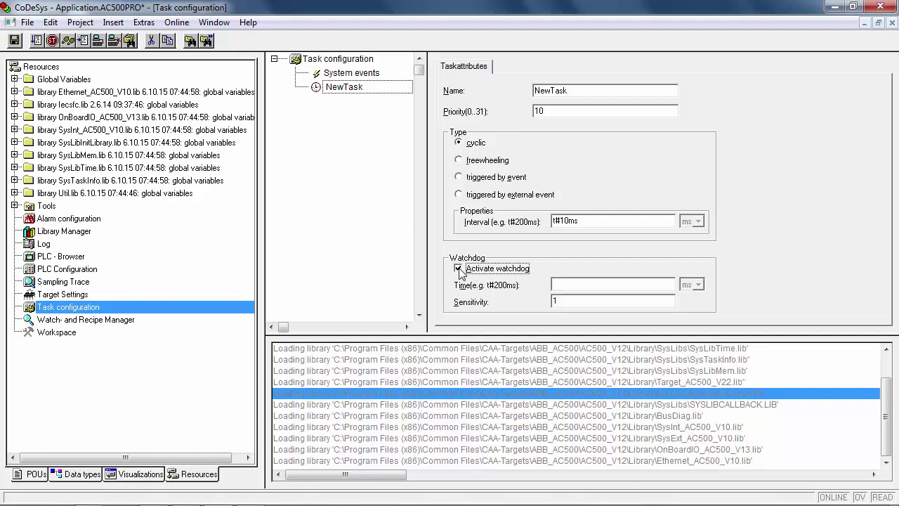
{"action": "key", "text": "Tab"}
{"action": "type", "text": "t#15ms"}
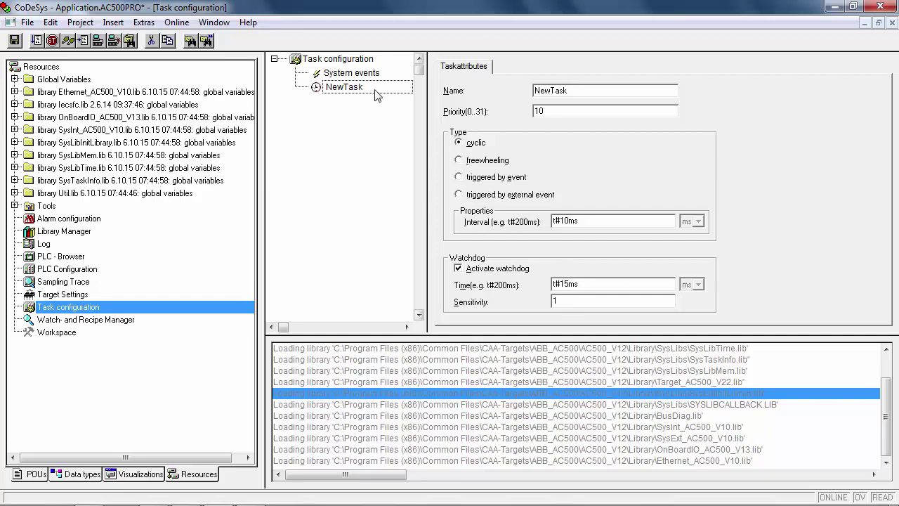
Add a program call to PLC_PRG in NewTask
{"action": "right_click", "coordinate": [364, 86]}
{"action": "left_click", "coordinate": [411, 111]}
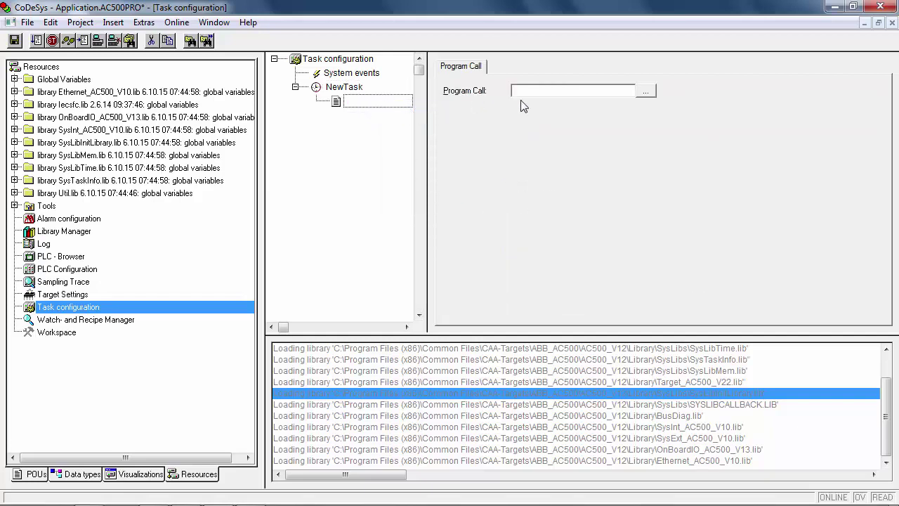
{"action": "left_click", "coordinate": [644, 92]}
{"action": "left_click", "coordinate": [651, 133]}
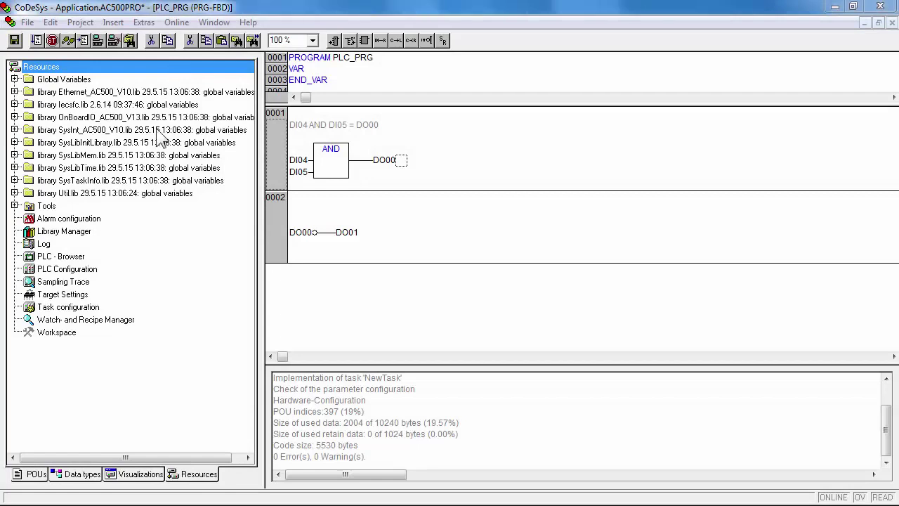
{"action": "left_click", "coordinate": [76, 297]}
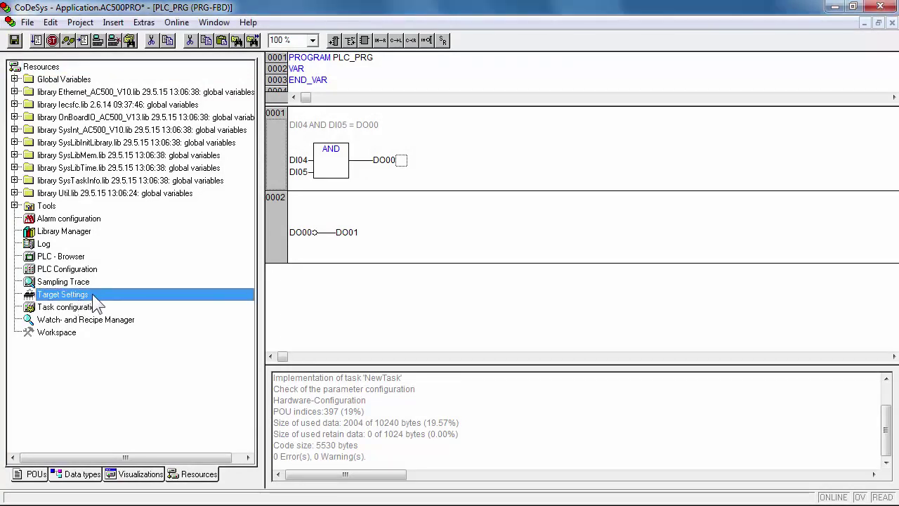
{"action": "double_click", "coordinate": [105, 294]}
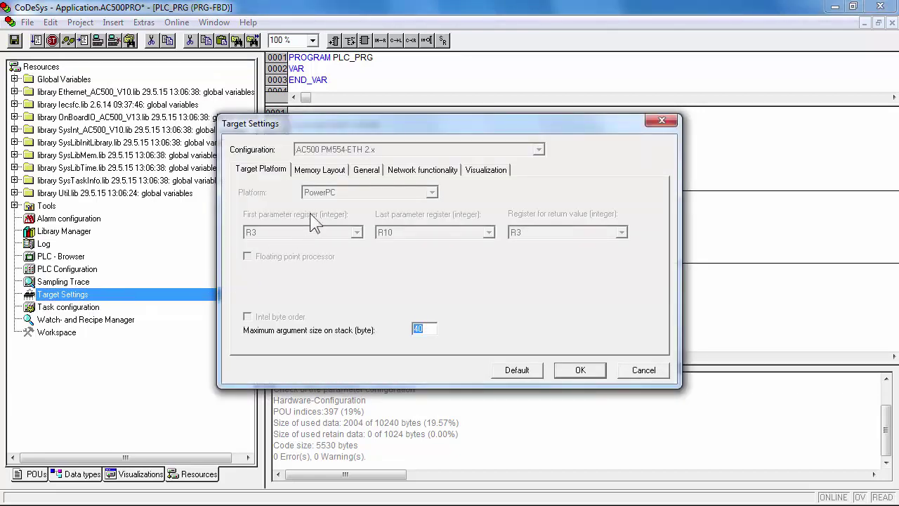
{"action": "left_click", "coordinate": [364, 171]}
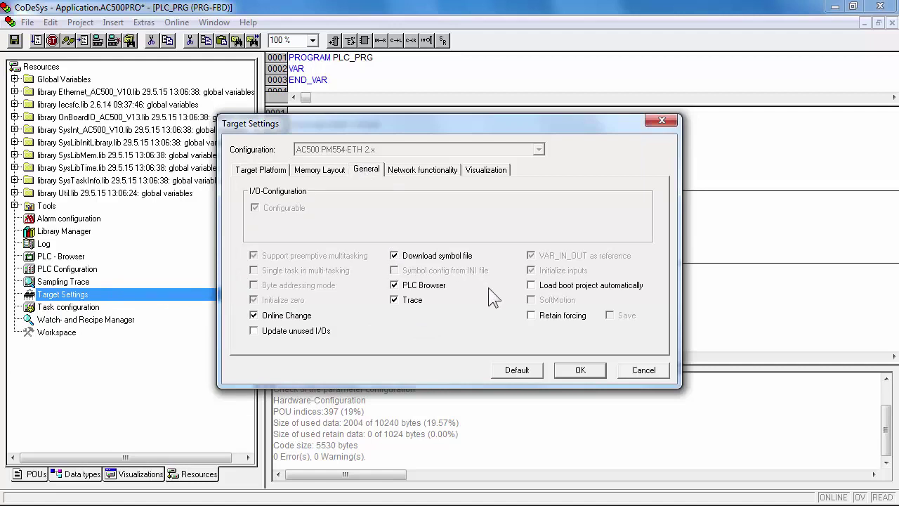
{"action": "left_click", "coordinate": [585, 370]}
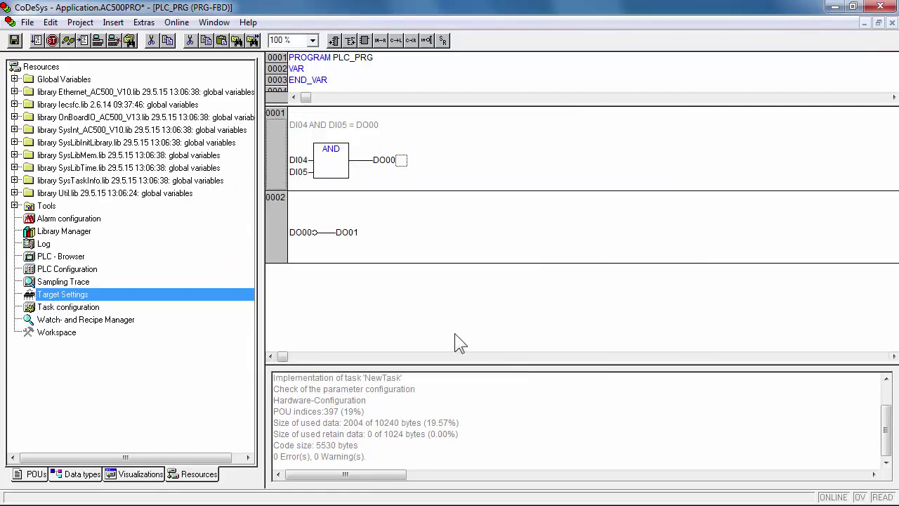
In Project Options' symbol configuration, clear variable export for all objects
{"action": "left_click", "coordinate": [34, 475]}
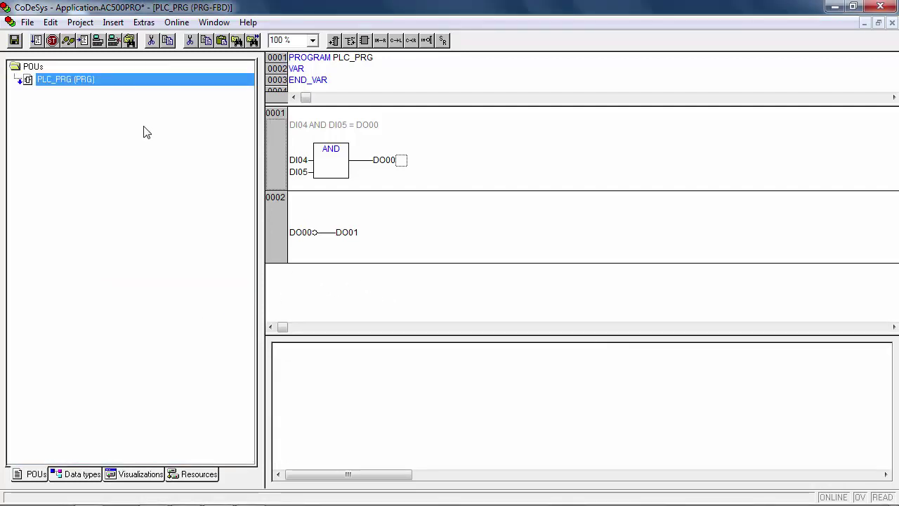
{"action": "left_click", "coordinate": [80, 22]}
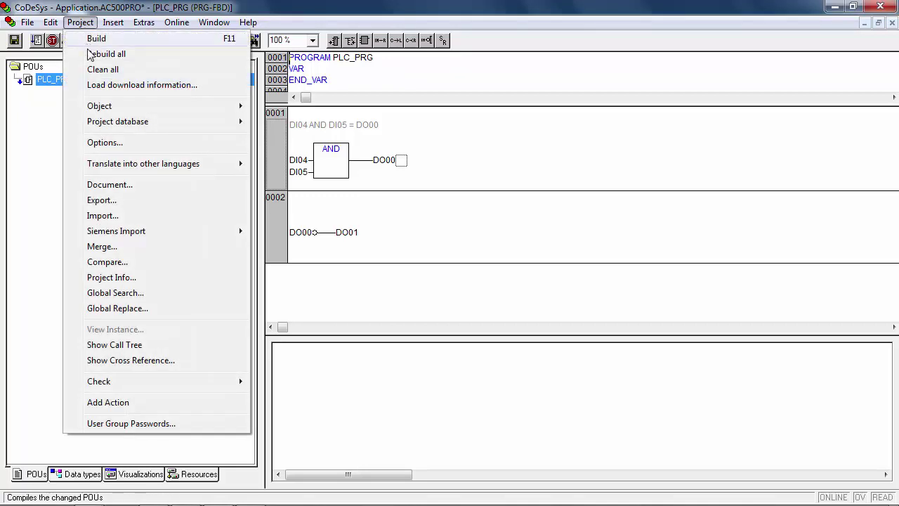
{"action": "left_click", "coordinate": [111, 143]}
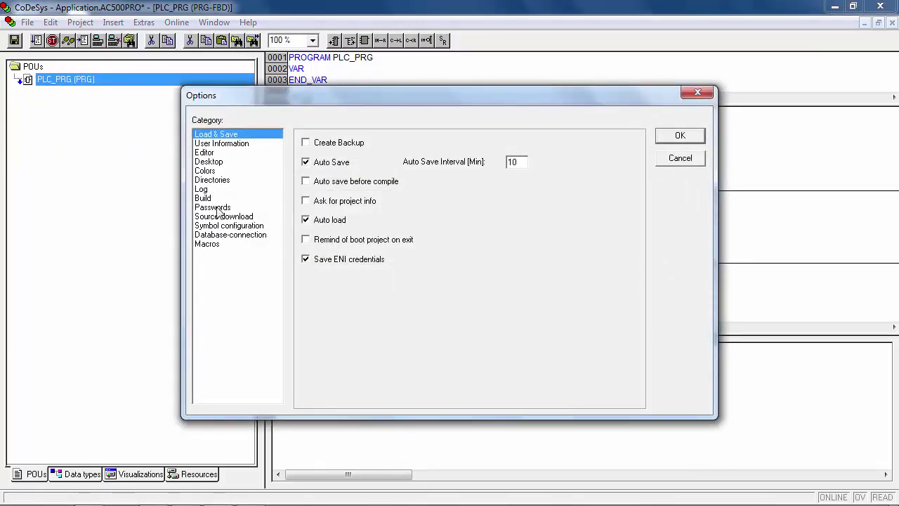
{"action": "left_click", "coordinate": [222, 230]}
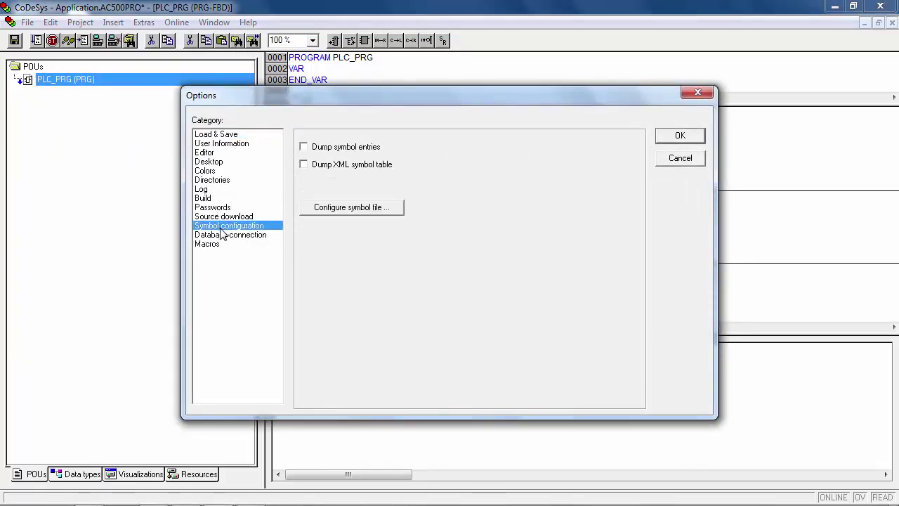
{"action": "left_click", "coordinate": [332, 210]}
{"action": "left_click", "coordinate": [300, 420]}
{"action": "left_click", "coordinate": [301, 449]}
{"action": "left_click", "coordinate": [301, 478]}
{"action": "left_click", "coordinate": [301, 464]}
{"action": "left_click", "coordinate": [301, 420]}
{"action": "left_click", "coordinate": [581, 119]}
Export OBIO_Module_Mapping variables with structure components, array entries and write access, then apply
{"action": "left_click", "coordinate": [343, 209]}
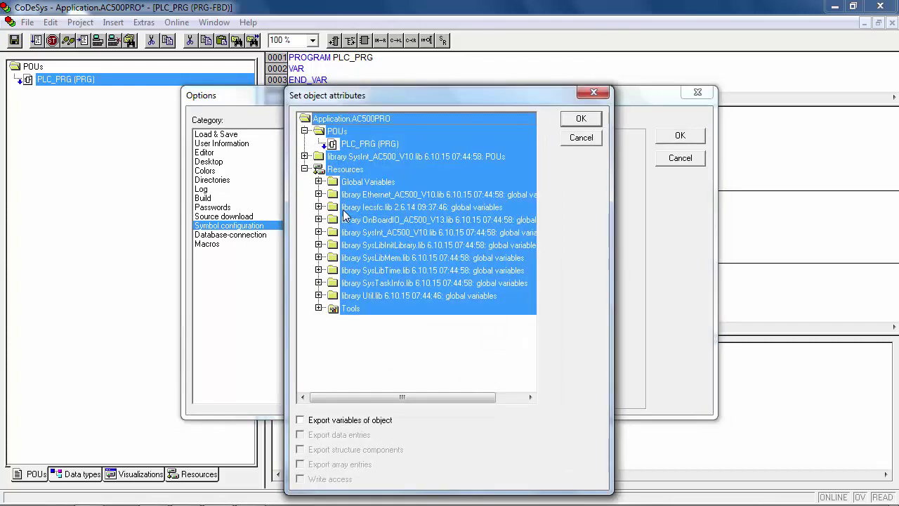
{"action": "left_click", "coordinate": [320, 182]}
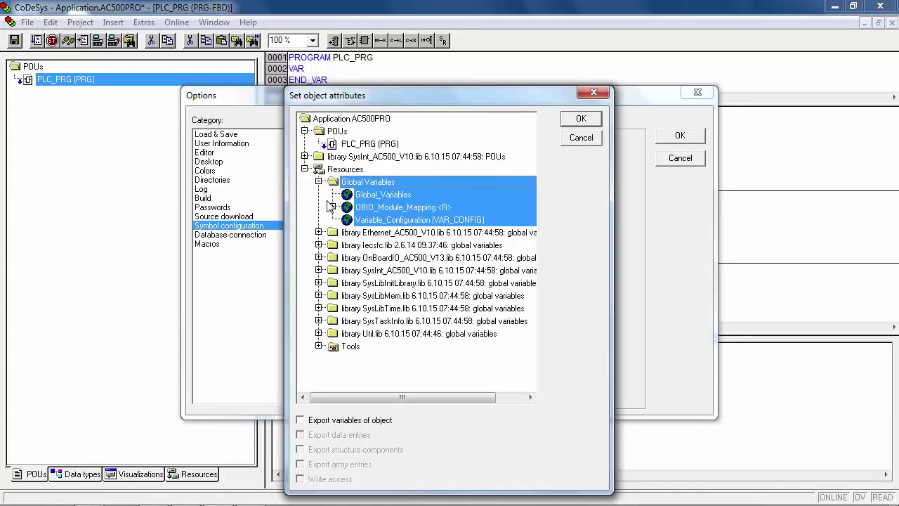
{"action": "left_click", "coordinate": [332, 207]}
{"action": "left_click", "coordinate": [300, 420]}
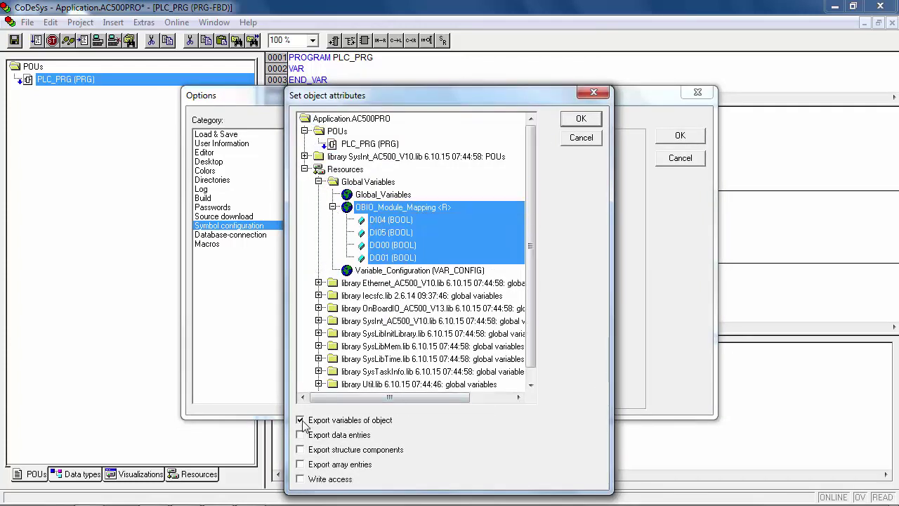
{"action": "left_click", "coordinate": [301, 449]}
{"action": "left_click", "coordinate": [301, 464]}
{"action": "left_click", "coordinate": [301, 479]}
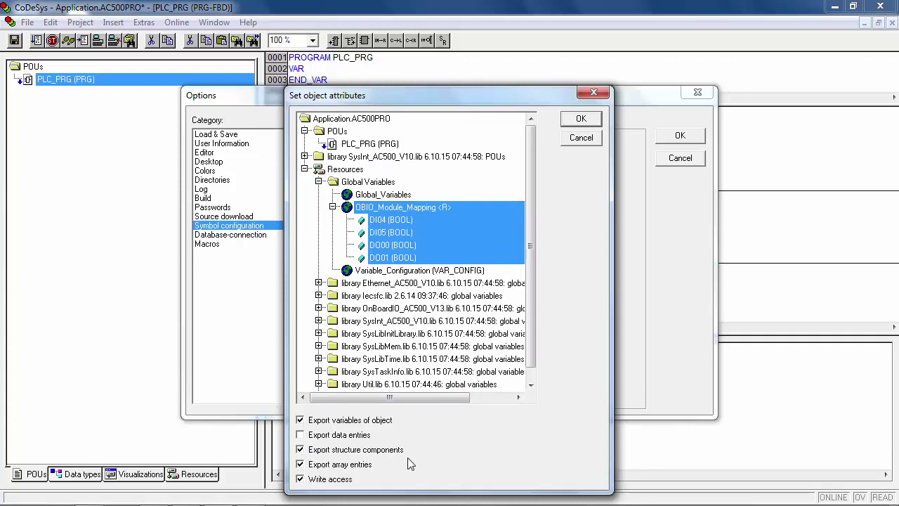
{"action": "left_click", "coordinate": [579, 119]}
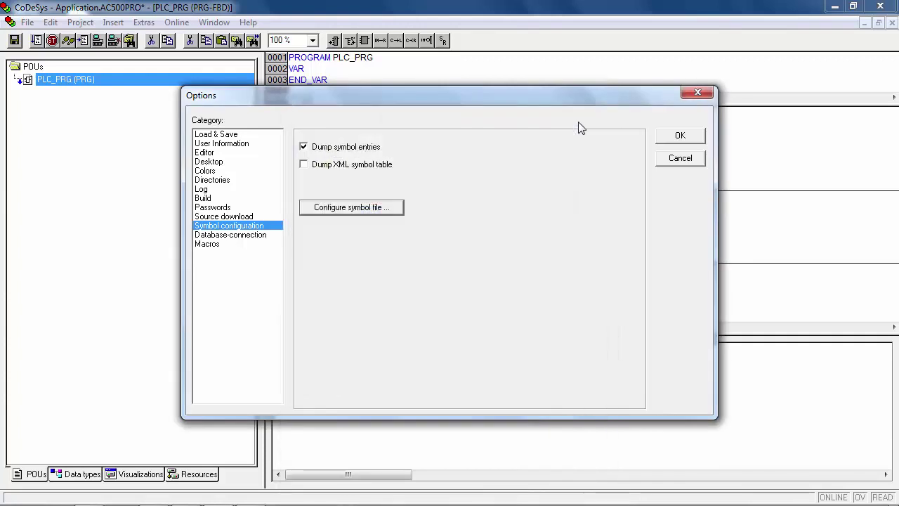
{"action": "left_click", "coordinate": [678, 138]}
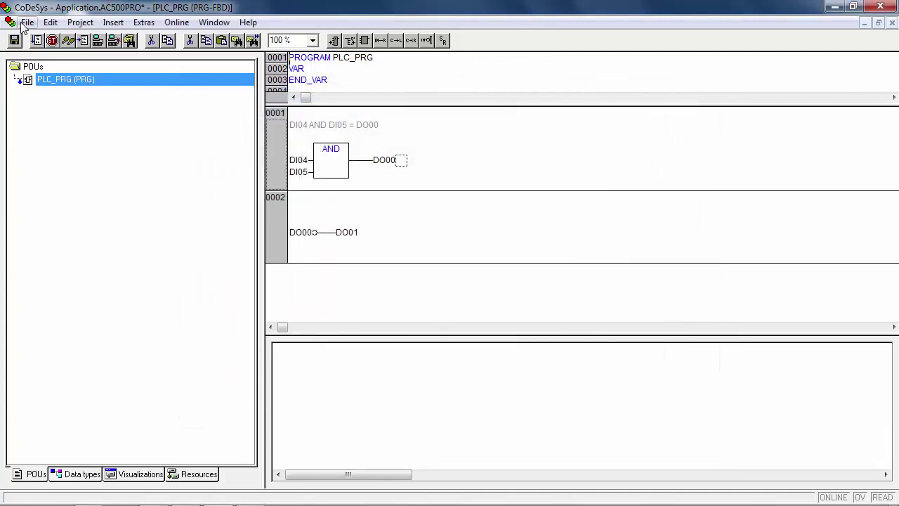
Run Clean all, then Rebuild all on the CoDeSys project
{"action": "left_click", "coordinate": [79, 22]}
{"action": "left_click", "coordinate": [99, 69]}
{"action": "left_click", "coordinate": [81, 23]}
{"action": "left_click", "coordinate": [105, 53]}
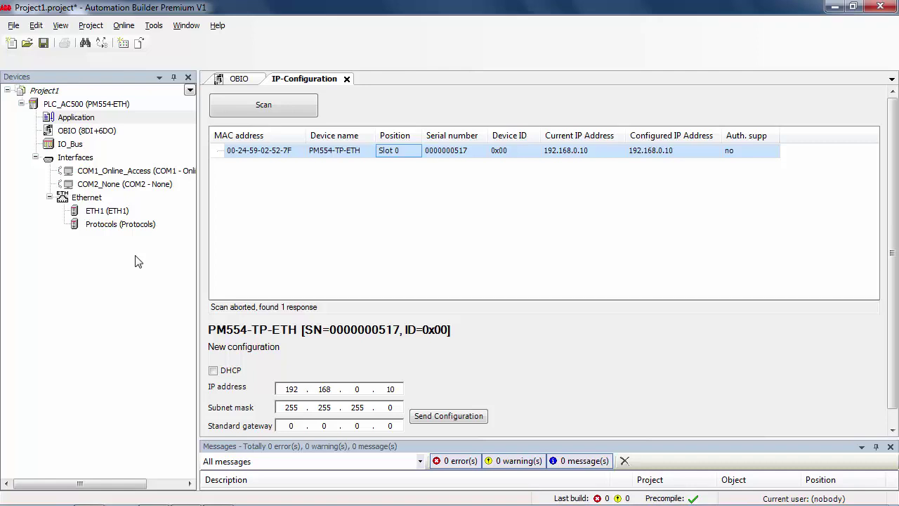
Export the Application symbol file, Application.SYM, to Local Disk (C:)
{"action": "right_click", "coordinate": [110, 122]}
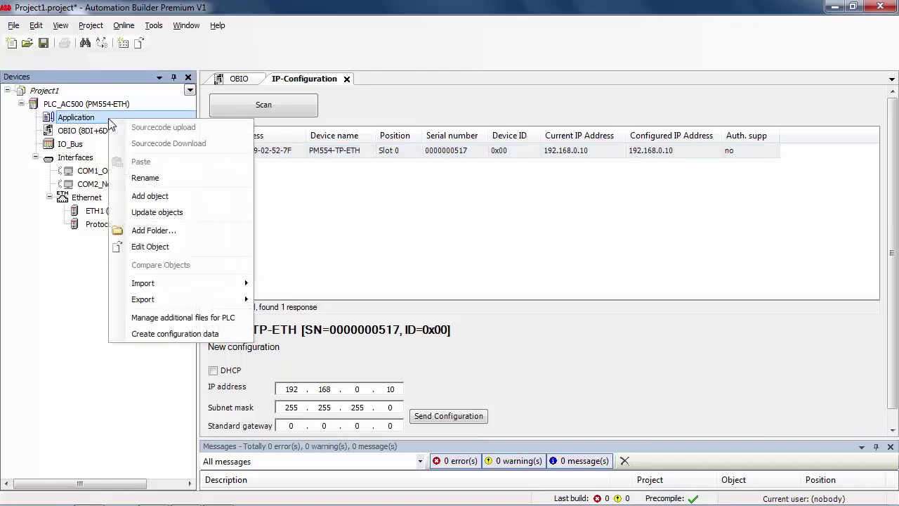
{"action": "mouse_move", "coordinate": [152, 302]}
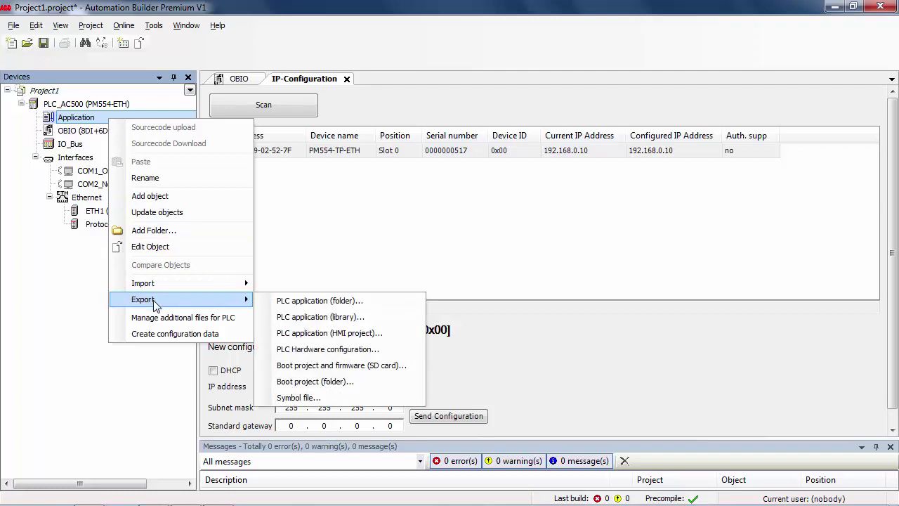
{"action": "left_click", "coordinate": [302, 398]}
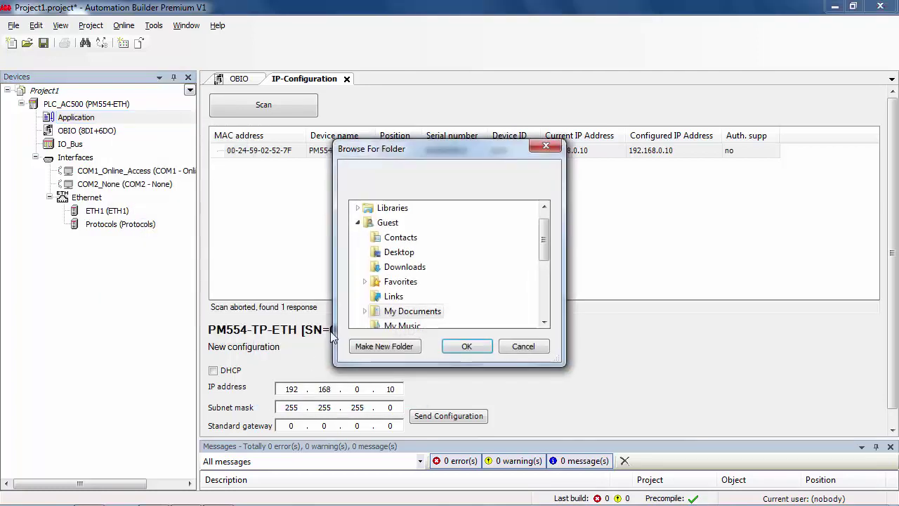
{"action": "scroll", "coordinate": [355, 303], "scroll_direction": "down", "scroll_amount": 3}
{"action": "left_click", "coordinate": [358, 267]}
{"action": "left_click", "coordinate": [411, 282]}
{"action": "left_click", "coordinate": [466, 346]}
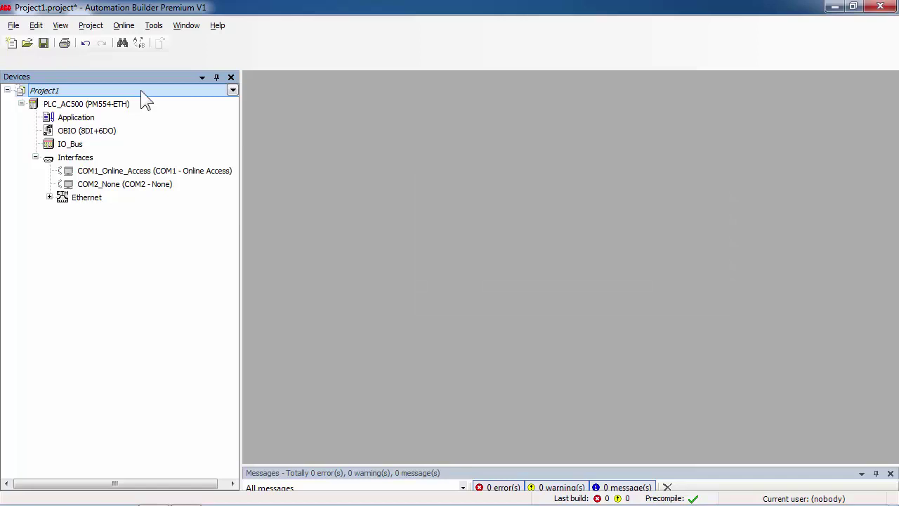
Add a CP600-eCo Control Panel named Panel_CP600 to Project1
{"action": "right_click", "coordinate": [141, 91]}
{"action": "left_click", "coordinate": [176, 103]}
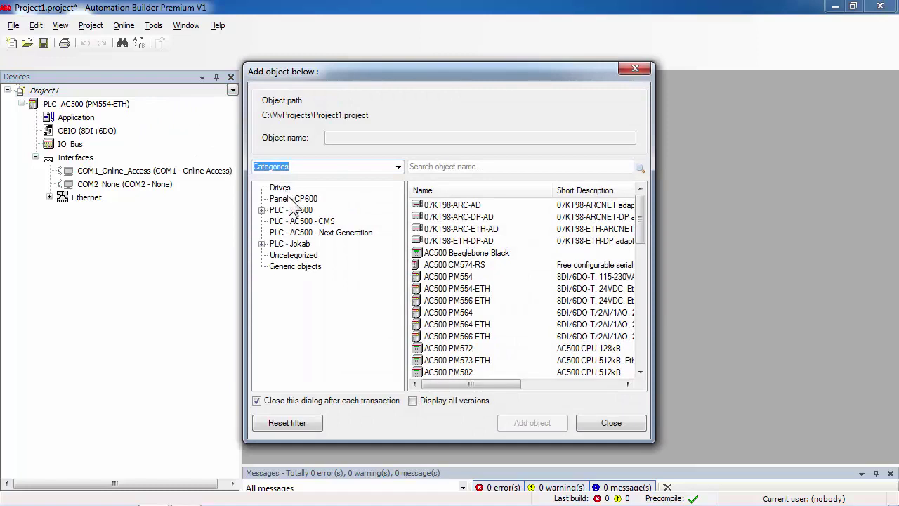
{"action": "left_click", "coordinate": [294, 200]}
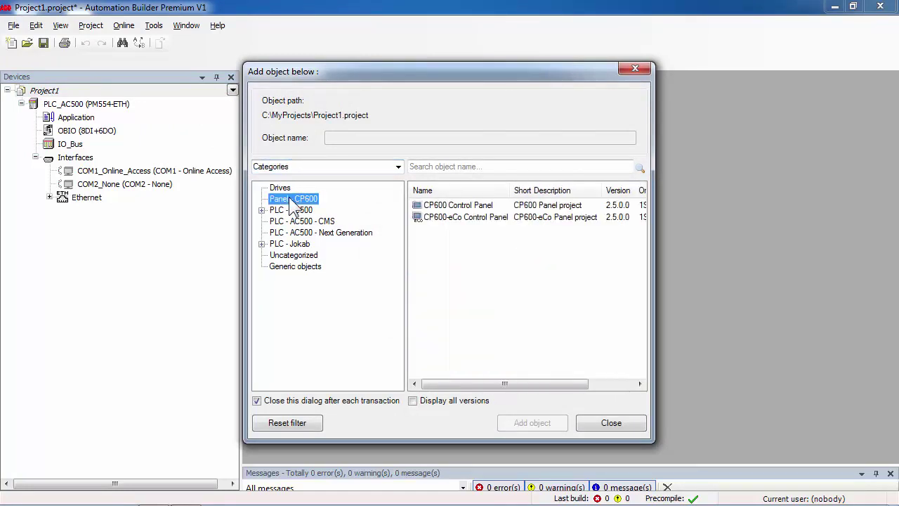
{"action": "left_click", "coordinate": [460, 218]}
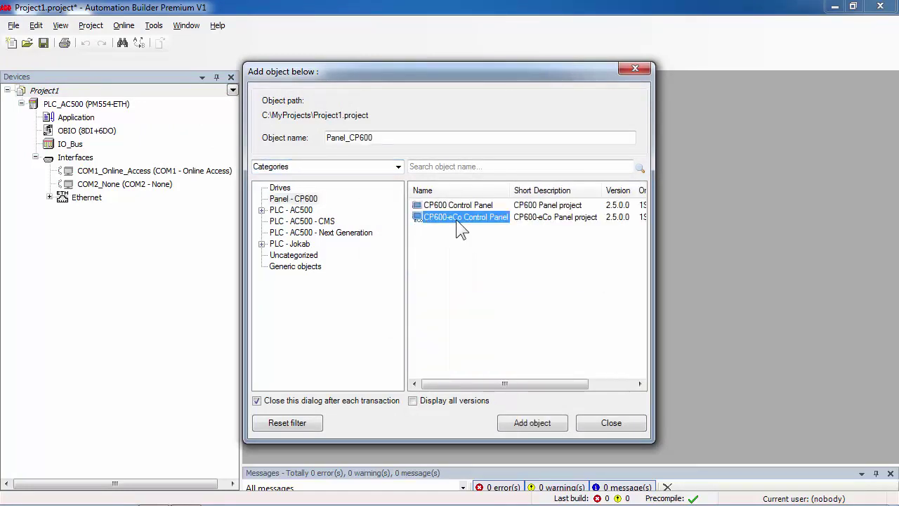
{"action": "left_click", "coordinate": [533, 422]}
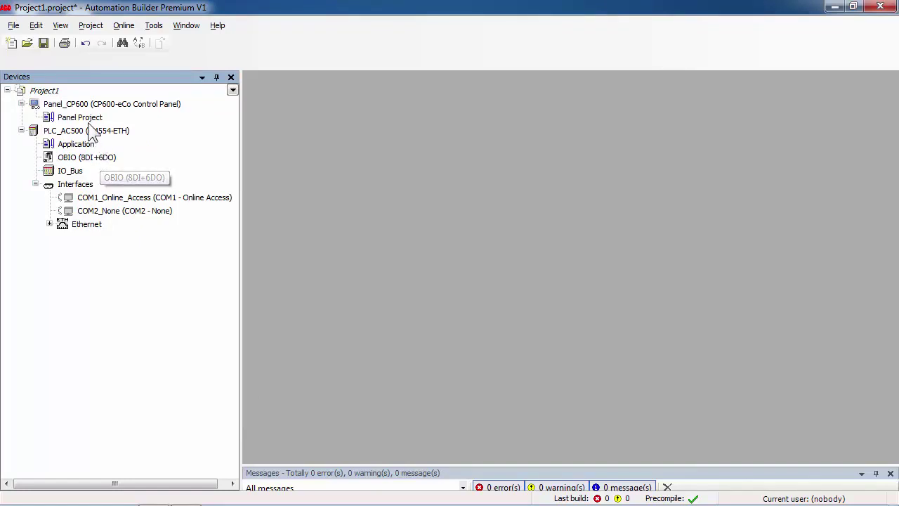
Open the panel's Panel Project and create a new panel project file
{"action": "left_click", "coordinate": [87, 121]}
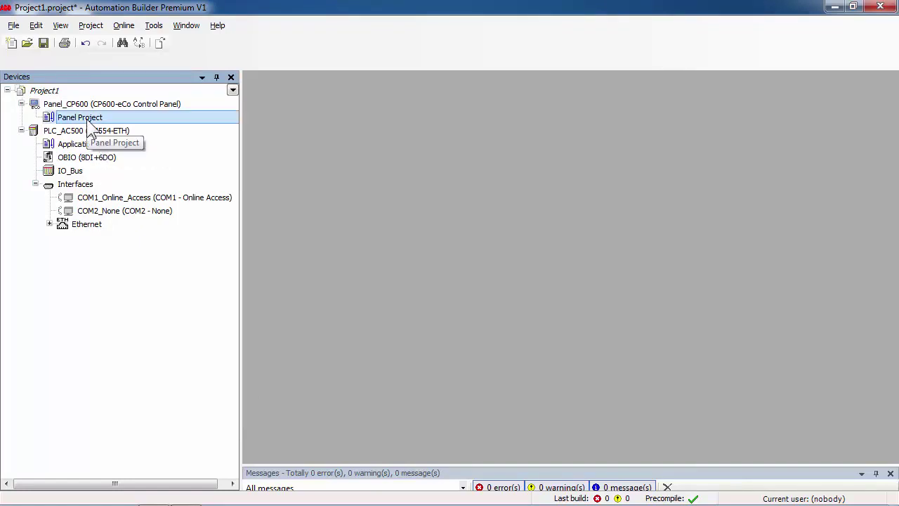
{"action": "double_click", "coordinate": [88, 121]}
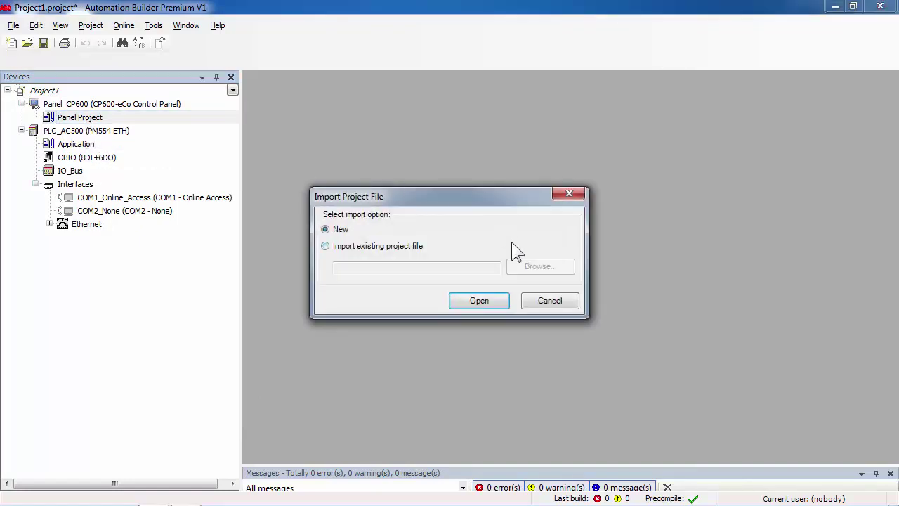
{"action": "left_click", "coordinate": [491, 304]}
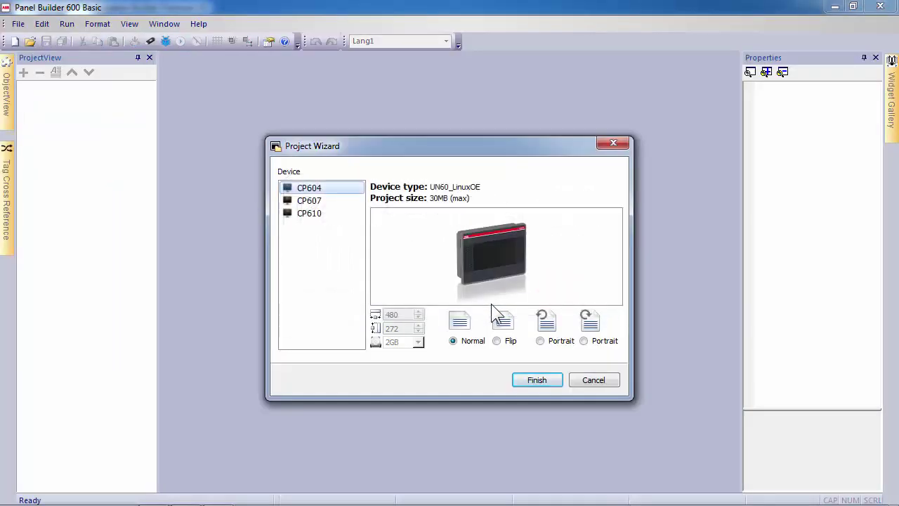
Create the panel project for the CP607 model, giving an empty 800×480 Page1
{"action": "left_click", "coordinate": [310, 201]}
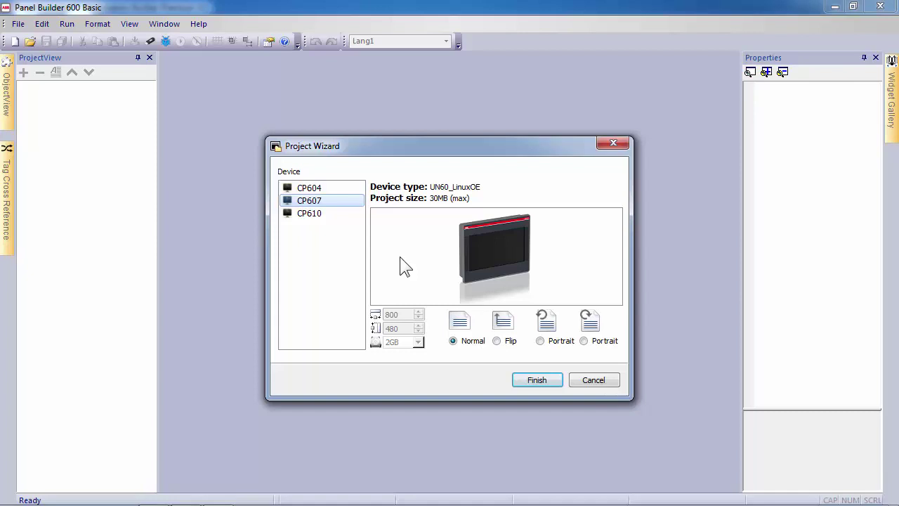
{"action": "left_click", "coordinate": [546, 384]}
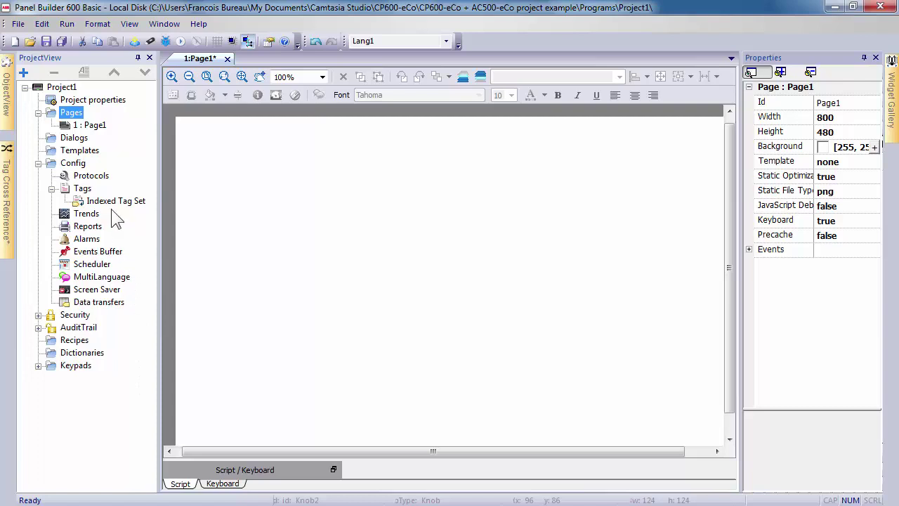
Add an ABB CoDeSys ETH protocol: IP 192.168.0.10, port 1201, type Tcp/Ip_Level2_Route
{"action": "left_click", "coordinate": [98, 177]}
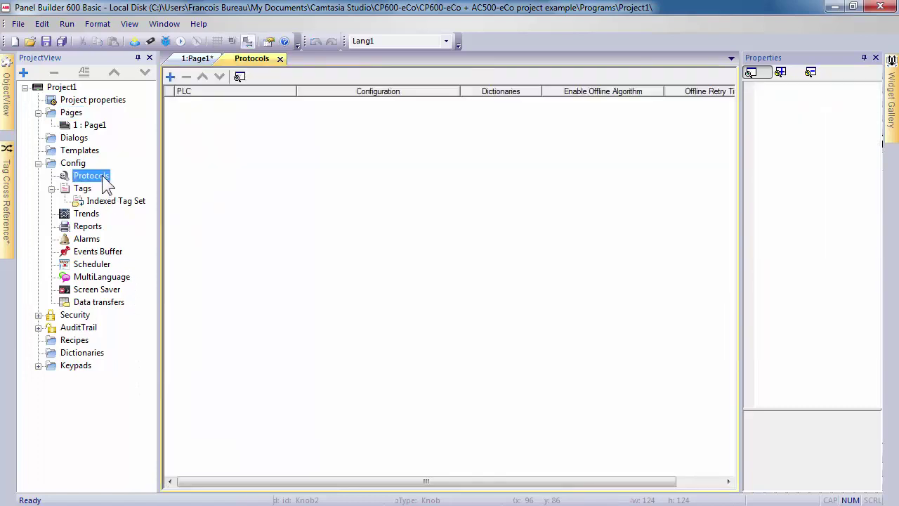
{"action": "left_click", "coordinate": [170, 77]}
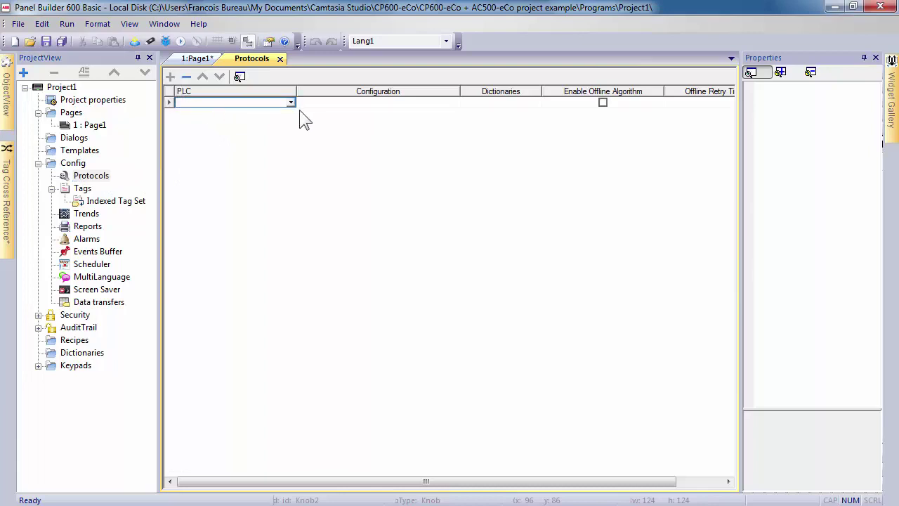
{"action": "left_click", "coordinate": [292, 103]}
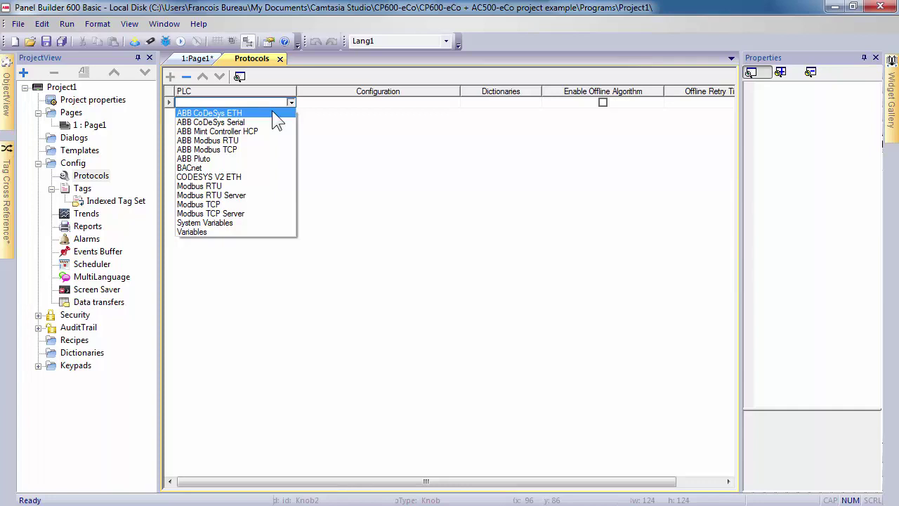
{"action": "left_click", "coordinate": [271, 112]}
{"action": "left_click", "coordinate": [357, 175]}
{"action": "type", "text": "192 . 168 . "}
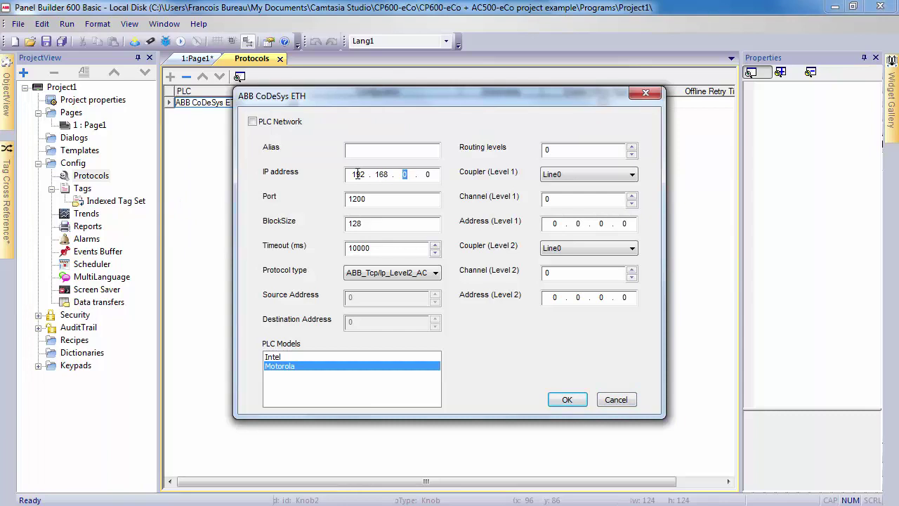
{"action": "type", "text": "0 . 10"}
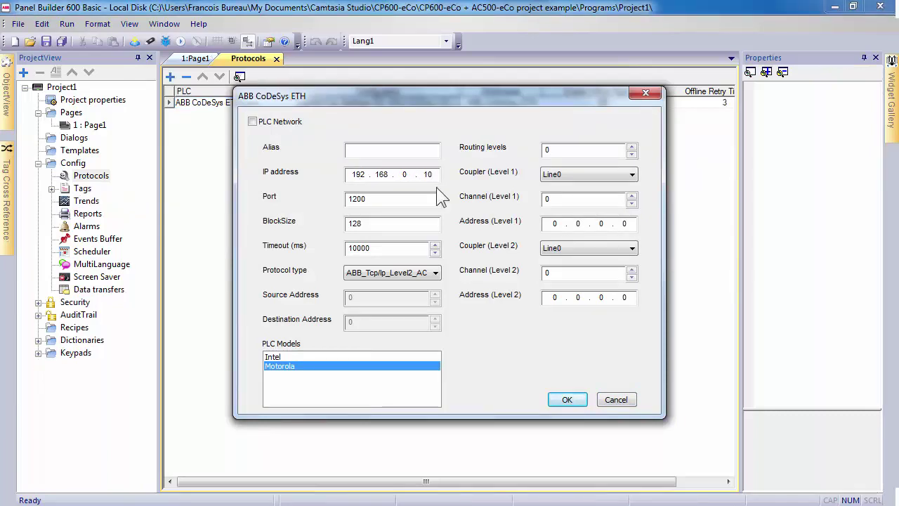
{"action": "left_click", "coordinate": [429, 199]}
{"action": "key", "text": "BackSpace"}
{"action": "type", "text": "1"}
{"action": "left_click", "coordinate": [435, 274]}
{"action": "left_click", "coordinate": [415, 286]}
{"action": "left_click", "coordinate": [566, 400]}
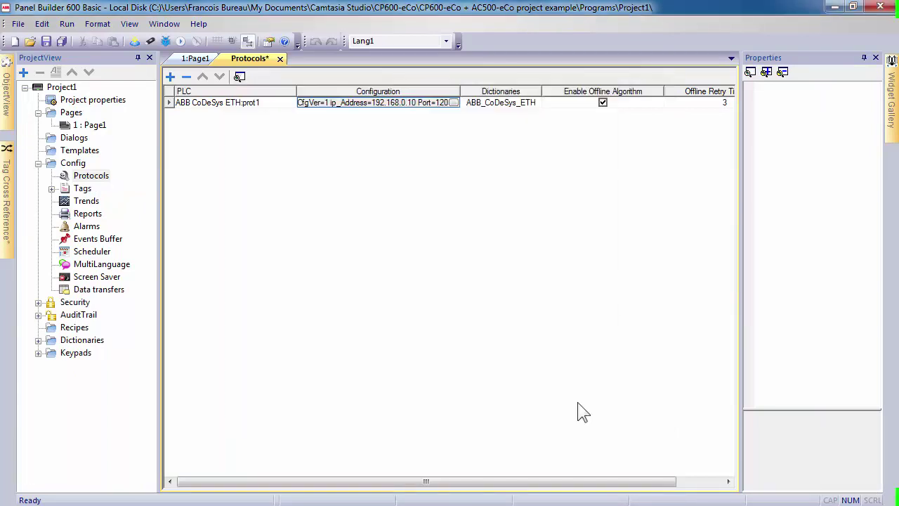
Load Application.SYM with the CodeSys v1.1 linear importer, finding 5 PLC tags
{"action": "double_click", "coordinate": [82, 189]}
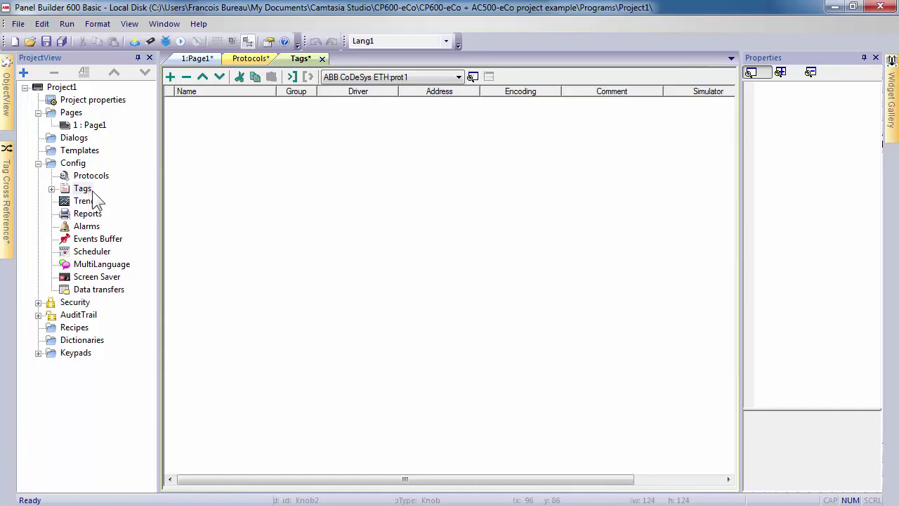
{"action": "left_click", "coordinate": [95, 194]}
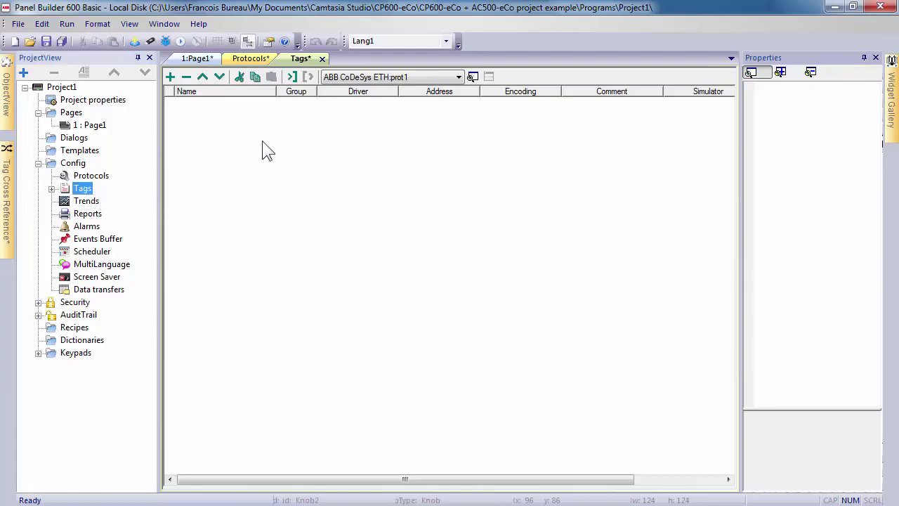
{"action": "left_click", "coordinate": [292, 78]}
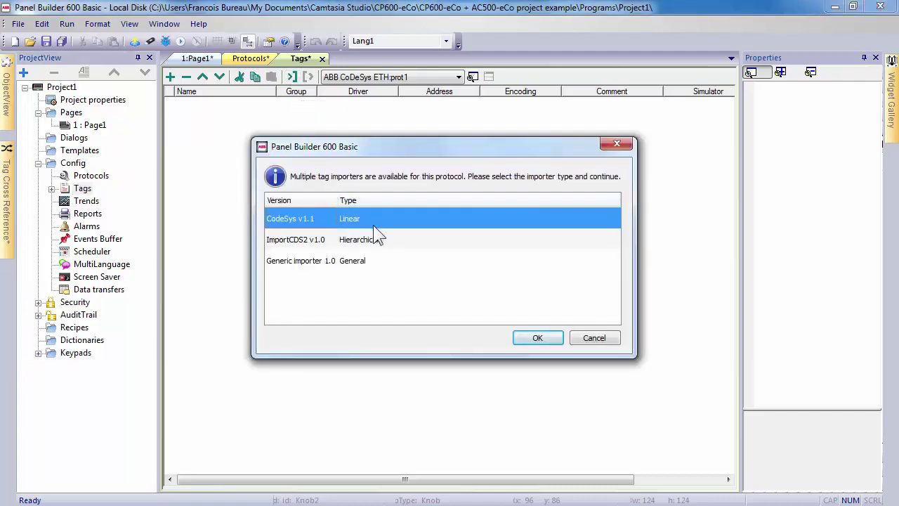
{"action": "left_click", "coordinate": [536, 335]}
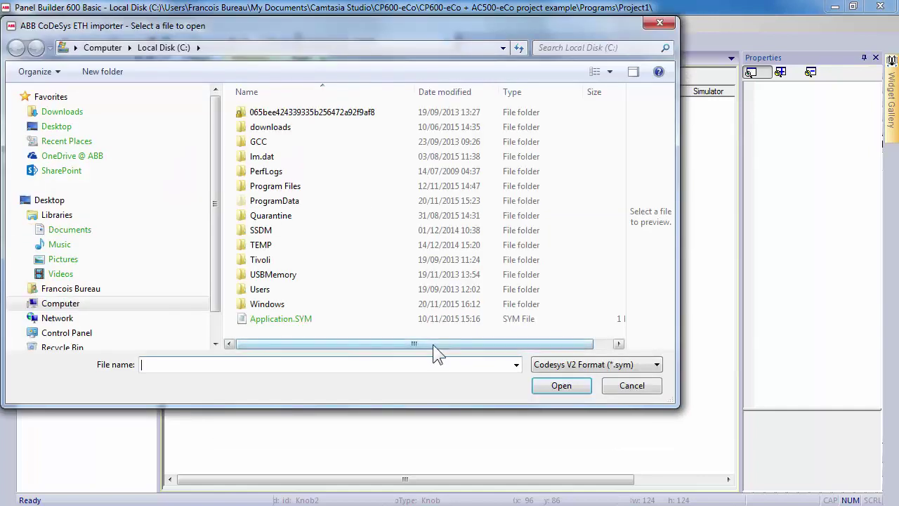
{"action": "left_click", "coordinate": [302, 324]}
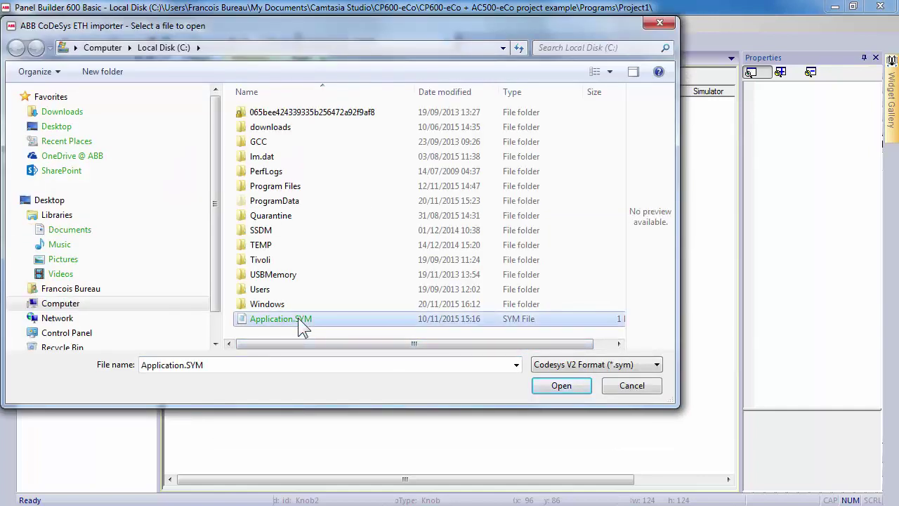
{"action": "left_click", "coordinate": [568, 386]}
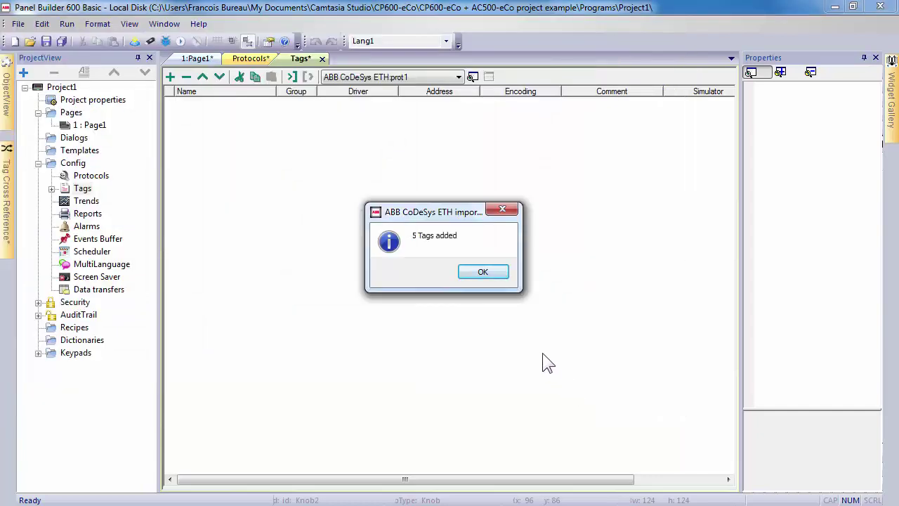
{"action": "left_click", "coordinate": [485, 272]}
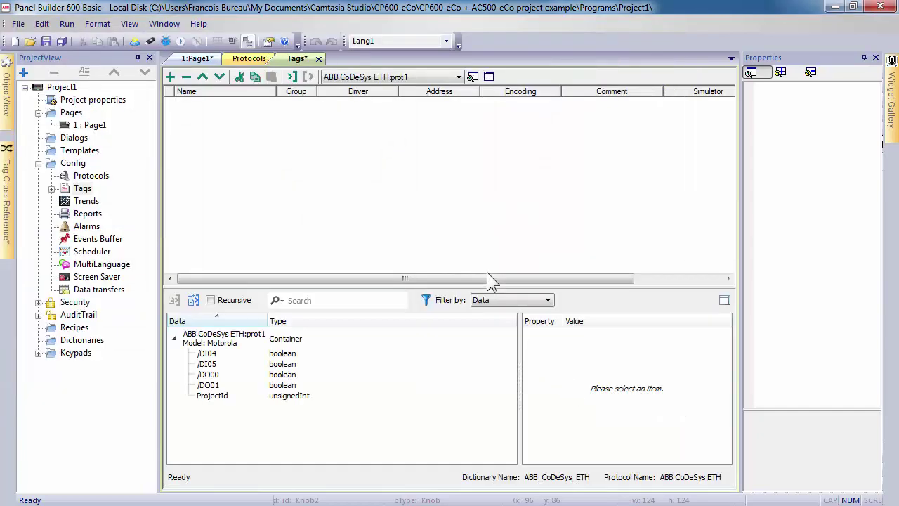
Import the tags /DI04 through /DO01 into the tag table and open Page1
{"action": "left_click", "coordinate": [323, 354]}
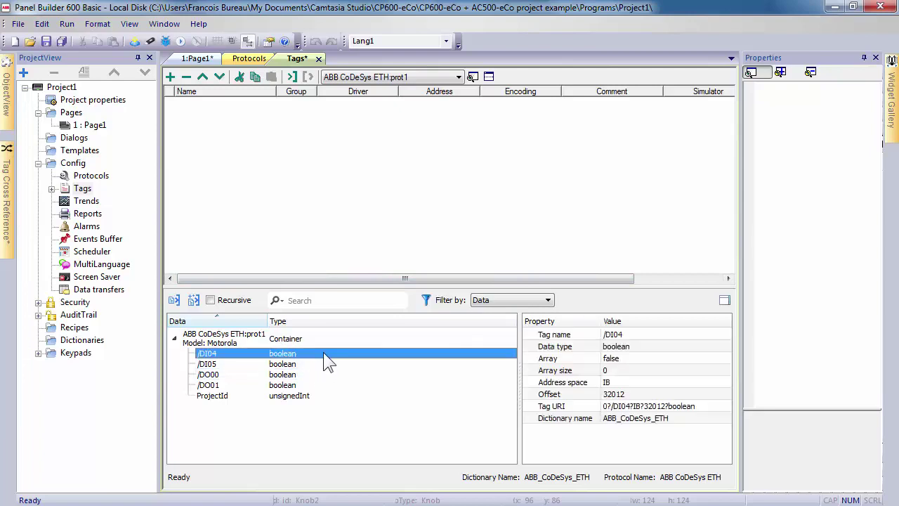
{"action": "left_click", "coordinate": [324, 383], "text": "shift"}
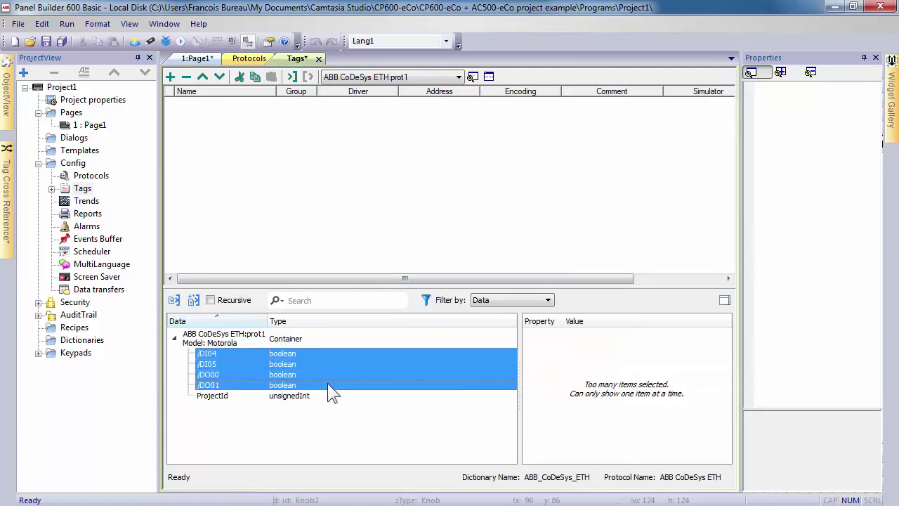
{"action": "left_click", "coordinate": [173, 300]}
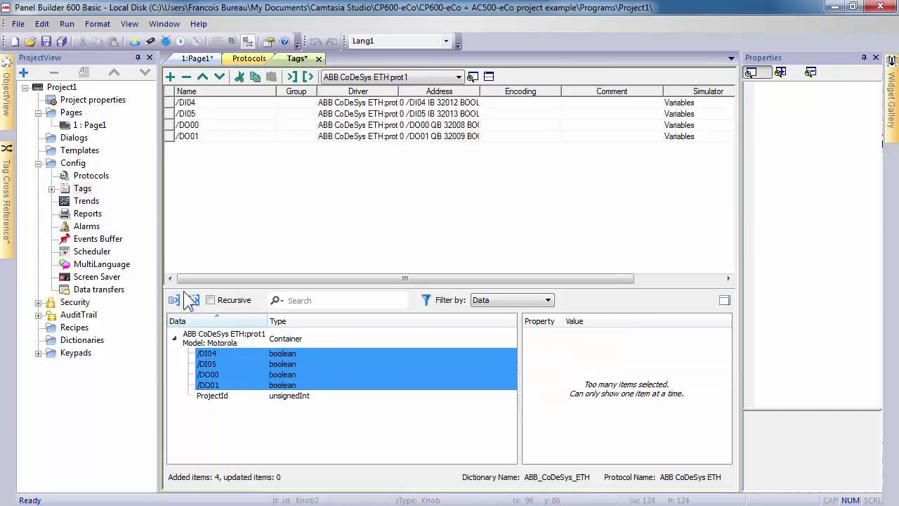
{"action": "double_click", "coordinate": [102, 129]}
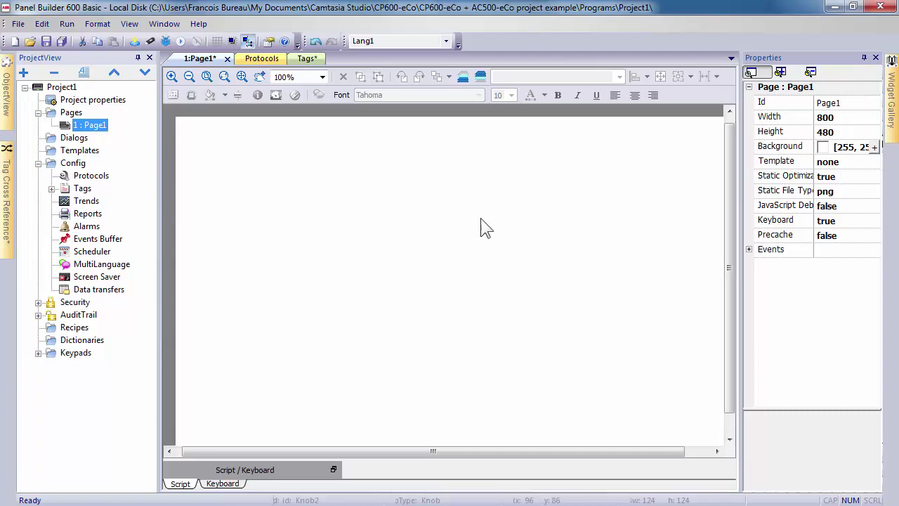
Place a Switches > Knobs knob at the upper left of Page1 with 2 states labelled 0,1
{"action": "left_click", "coordinate": [892, 125]}
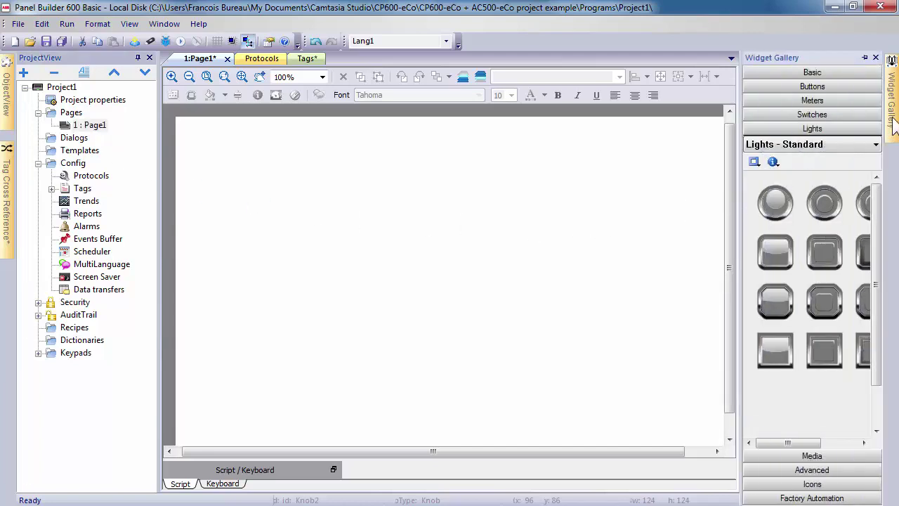
{"action": "left_click", "coordinate": [820, 114]}
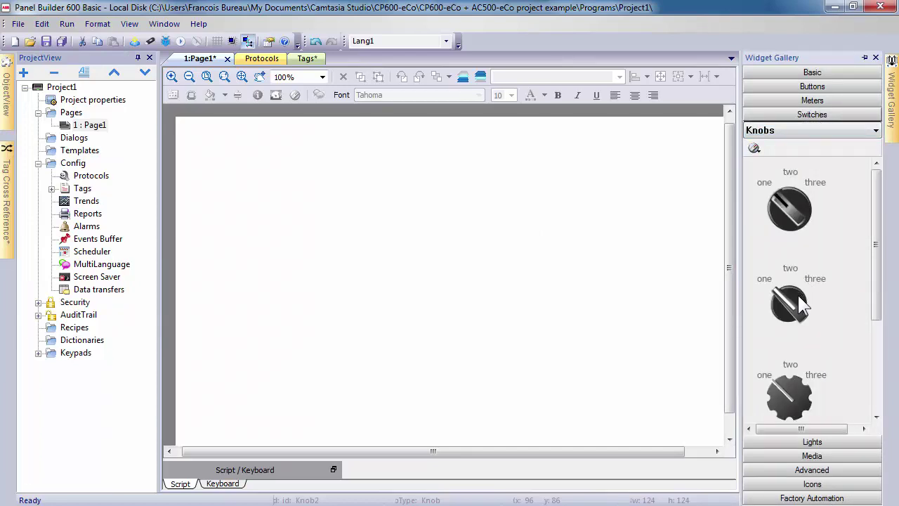
{"action": "left_click_drag", "start_coordinate": [798, 295], "coordinate": [298, 221]}
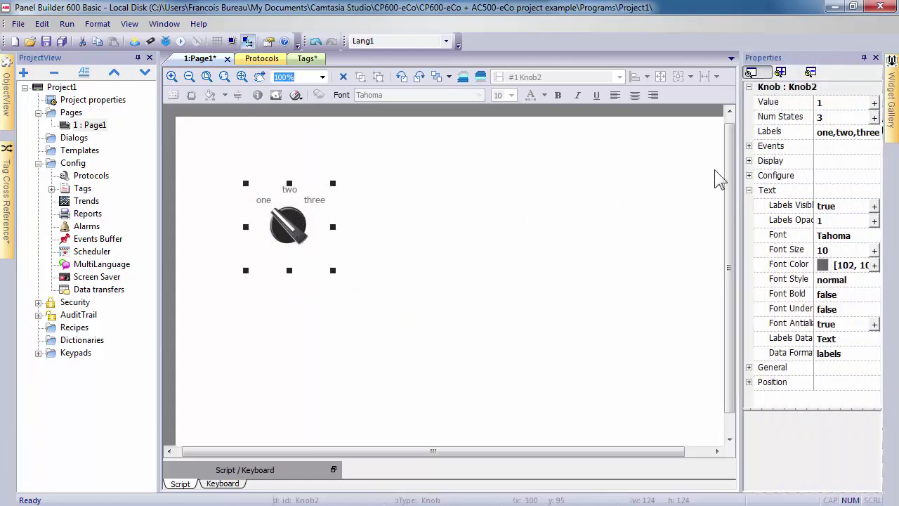
{"action": "left_click", "coordinate": [841, 117]}
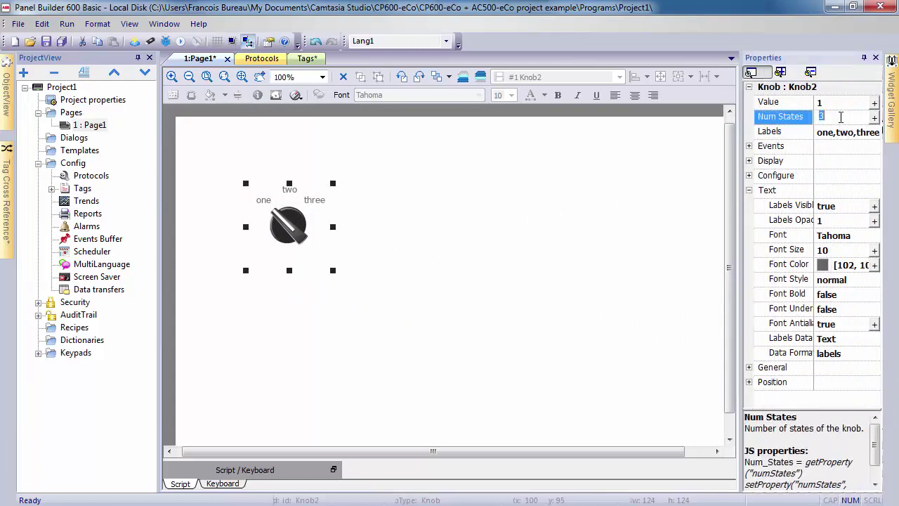
{"action": "key", "text": "Caps_Lock"}
{"action": "type", "text": "2"}
{"action": "key", "text": "Caps_Lock"}
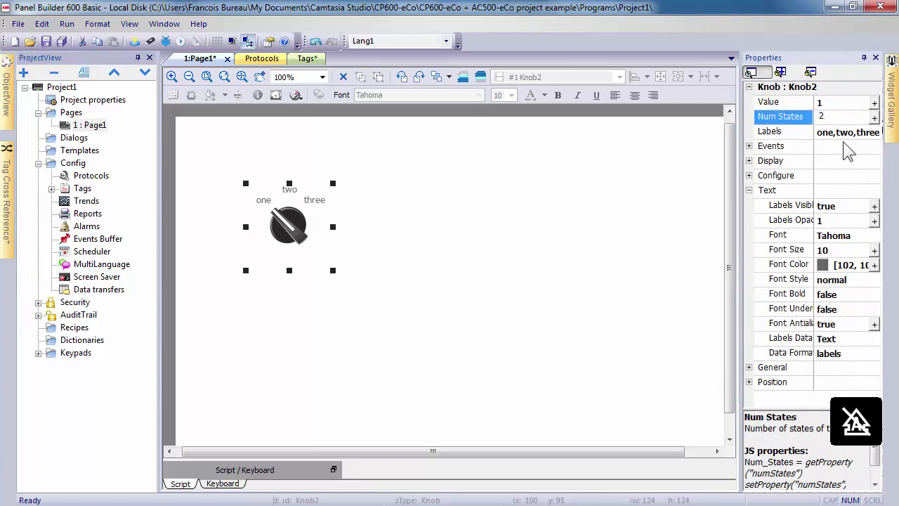
{"action": "left_click", "coordinate": [845, 132]}
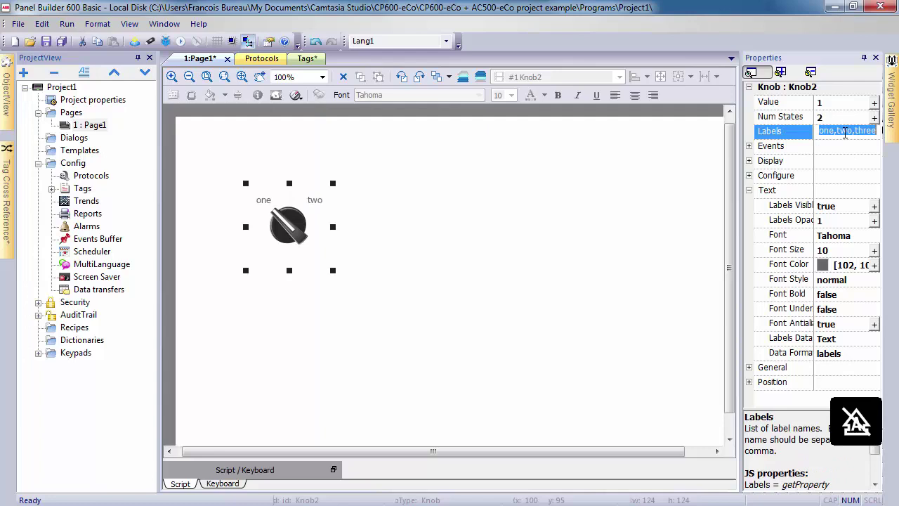
{"action": "type", "text": "o"}
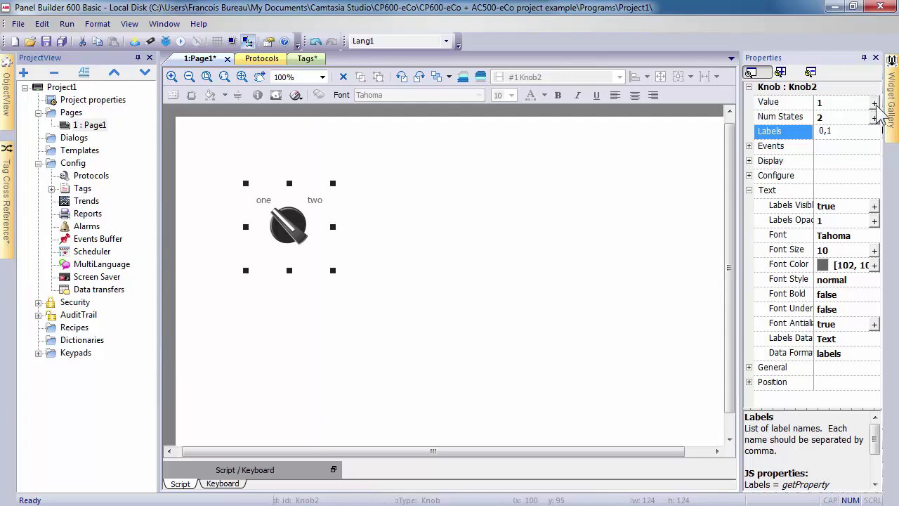
Bind Knob2's value to the /DI04 tag with read/write access
{"action": "left_click", "coordinate": [874, 104]}
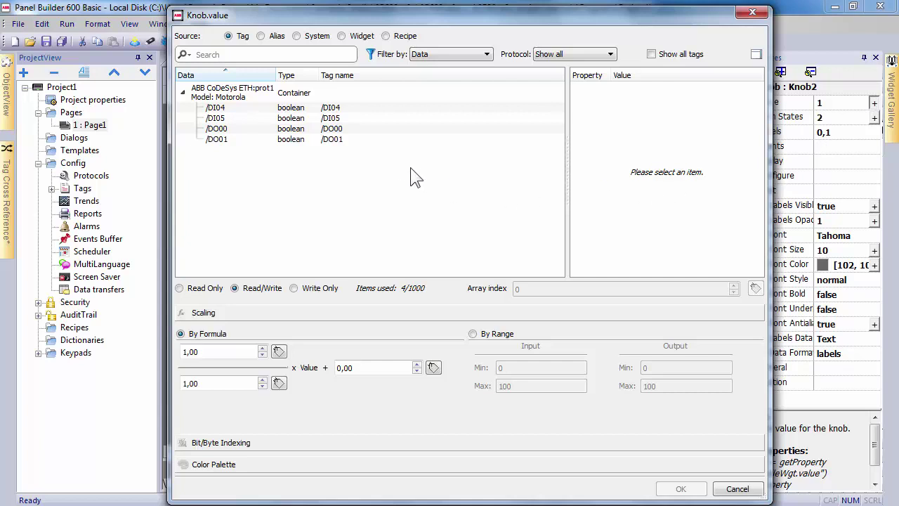
{"action": "left_click", "coordinate": [351, 112]}
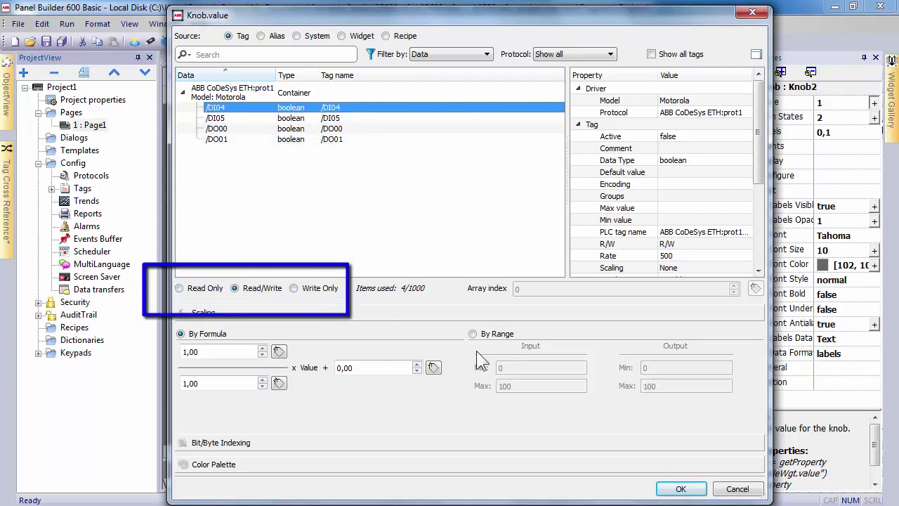
{"action": "left_click", "coordinate": [680, 488]}
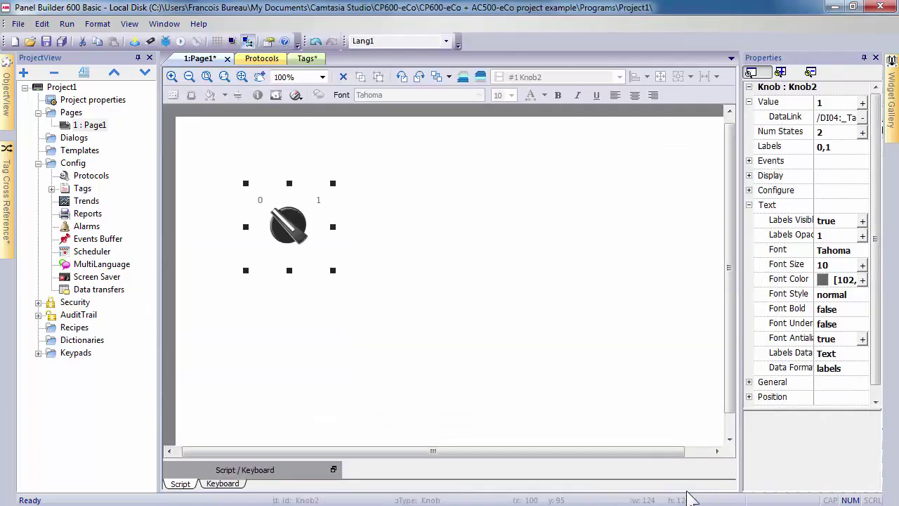
Add a text label reading "DI04" above the knob
{"action": "left_click", "coordinate": [892, 137]}
{"action": "left_click", "coordinate": [812, 72]}
{"action": "left_click_drag", "start_coordinate": [765, 119], "coordinate": [251, 191]}
{"action": "double_click", "coordinate": [294, 174]}
{"action": "type", "text": "DI04"}
{"action": "left_click", "coordinate": [541, 336]}
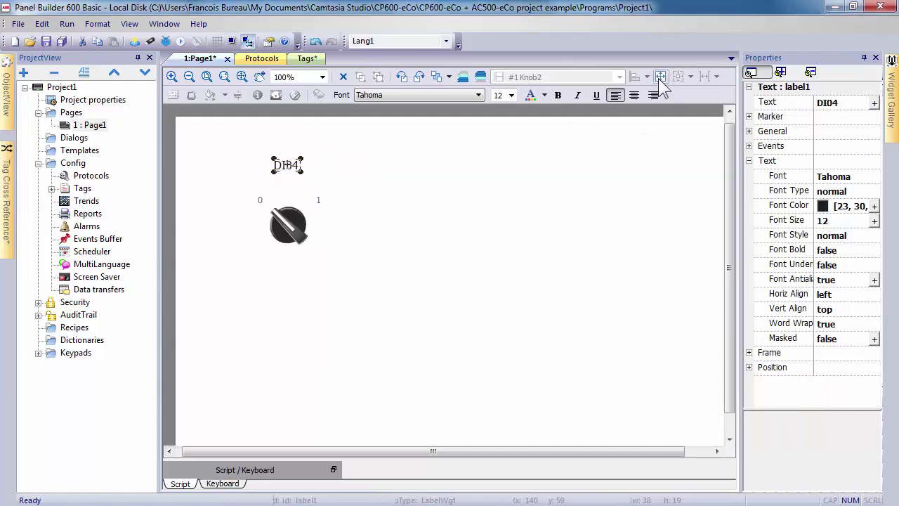
Place a standard round light right of the knob, linked to /DI04
{"action": "mouse_move", "coordinate": [891, 121]}
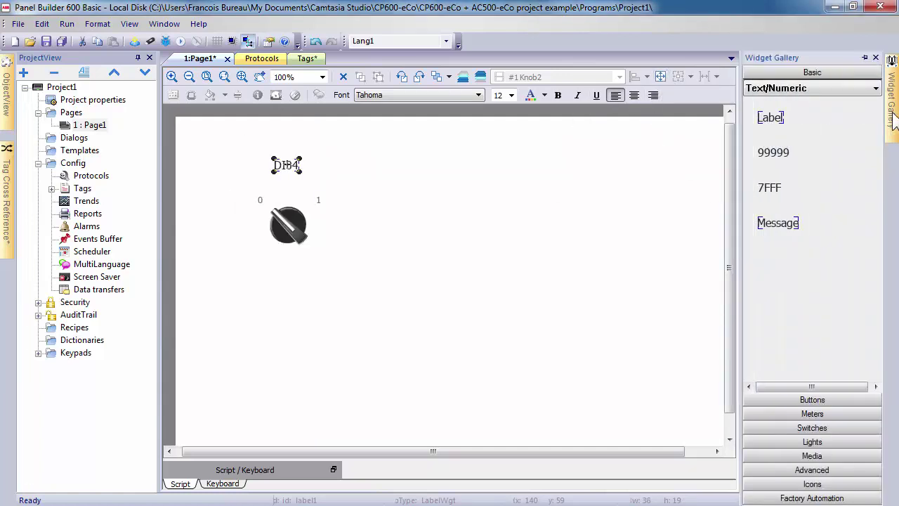
{"action": "left_click", "coordinate": [813, 443]}
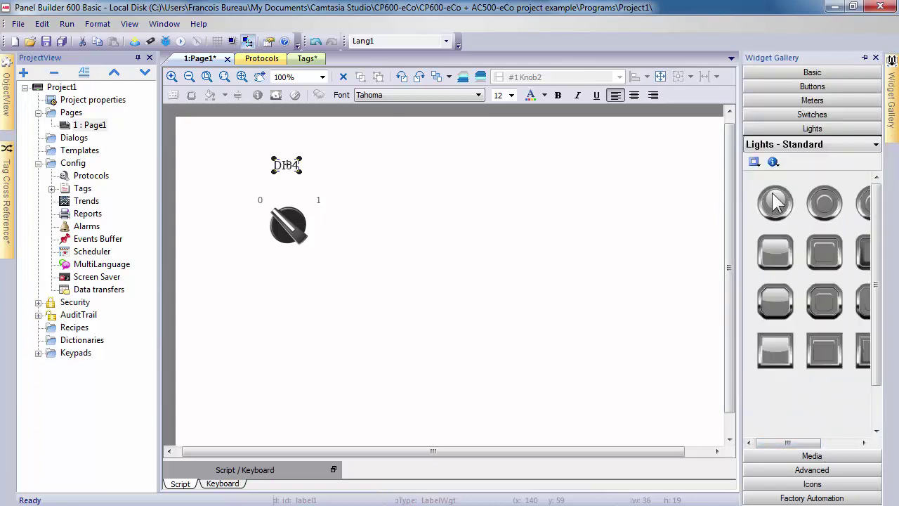
{"action": "left_click_drag", "start_coordinate": [767, 202], "coordinate": [354, 223]}
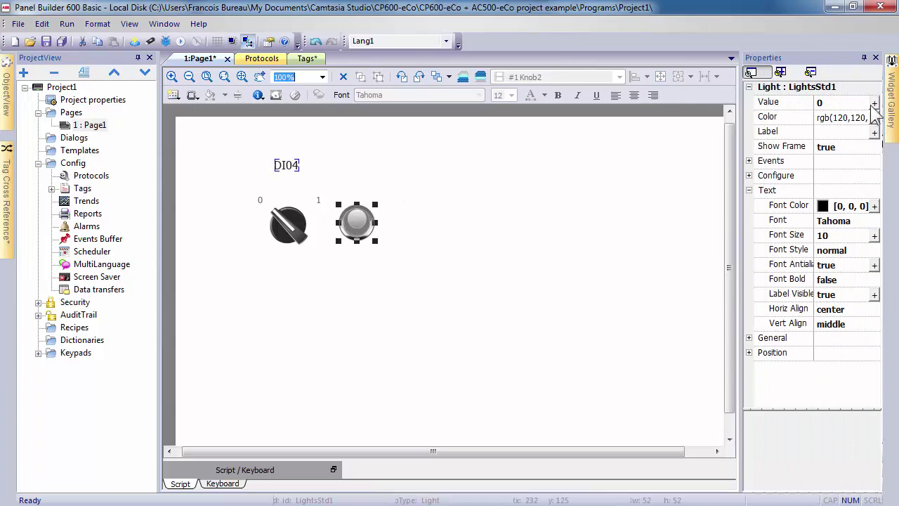
{"action": "left_click", "coordinate": [874, 103]}
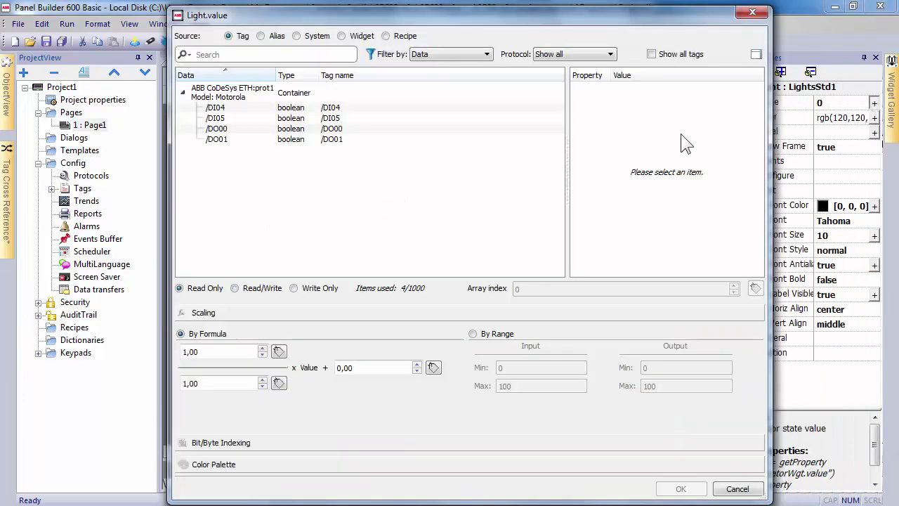
{"action": "left_click", "coordinate": [361, 108]}
{"action": "left_click", "coordinate": [681, 488]}
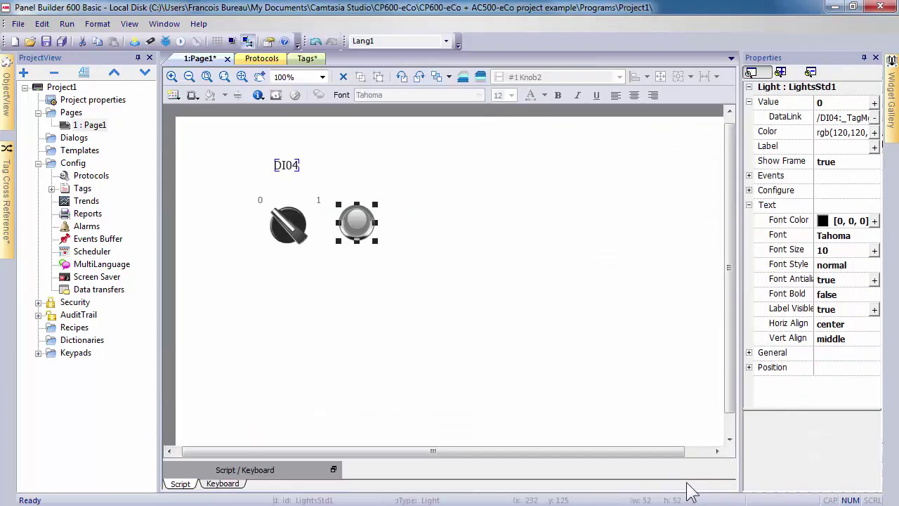
Select the DI04 caption, knob and light together and copy them
{"action": "left_click", "coordinate": [497, 353]}
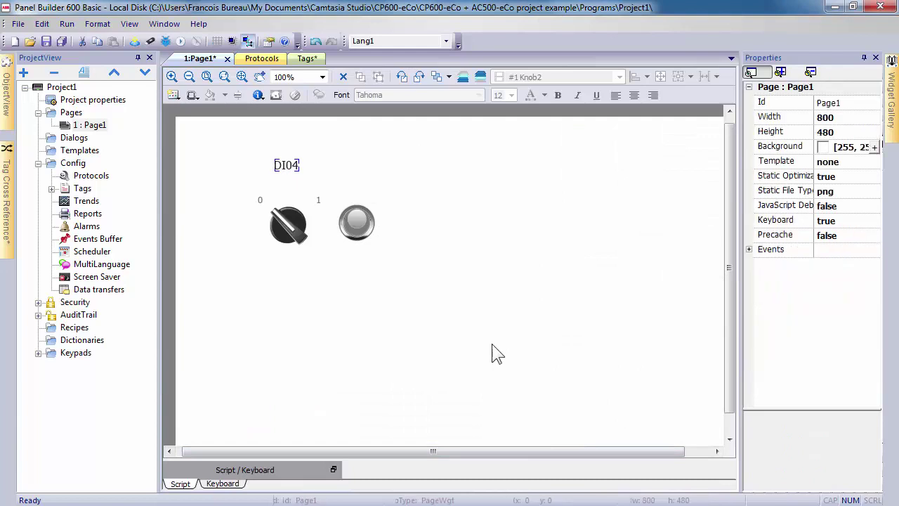
{"action": "left_click_drag", "start_coordinate": [217, 141], "coordinate": [413, 287]}
{"action": "right_click", "coordinate": [350, 257]}
{"action": "left_click", "coordinate": [378, 250]}
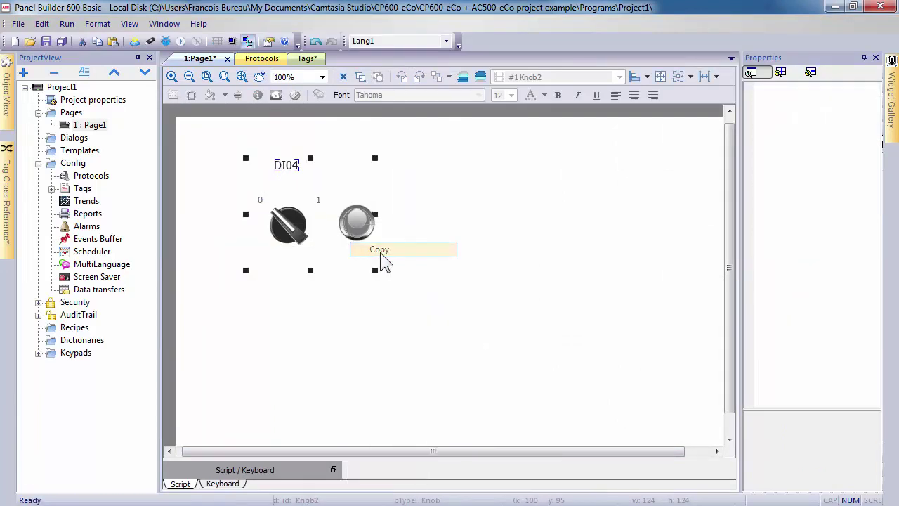
Paste the copied group below the original and rename its caption to DI05
{"action": "right_click", "coordinate": [363, 284]}
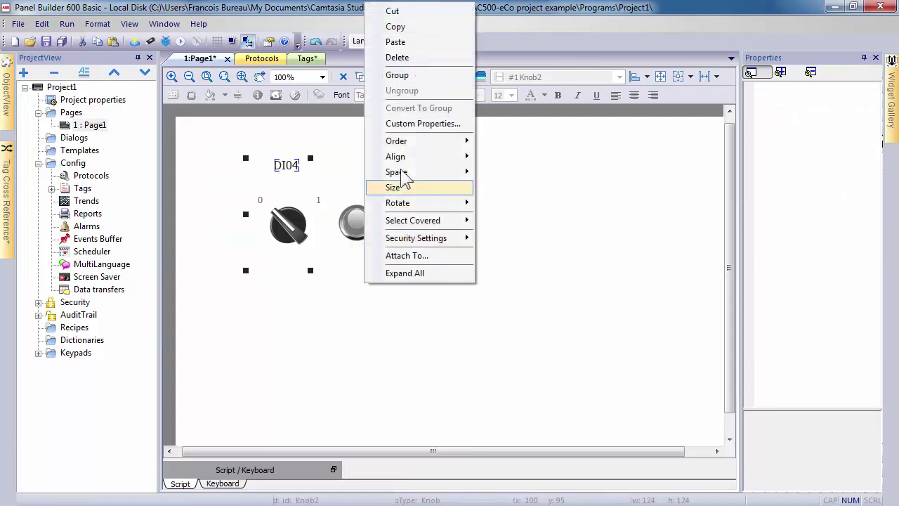
{"action": "left_click", "coordinate": [397, 41]}
{"action": "left_click_drag", "start_coordinate": [453, 314], "coordinate": [341, 292]}
{"action": "left_click", "coordinate": [337, 299]}
{"action": "double_click", "coordinate": [291, 281]}
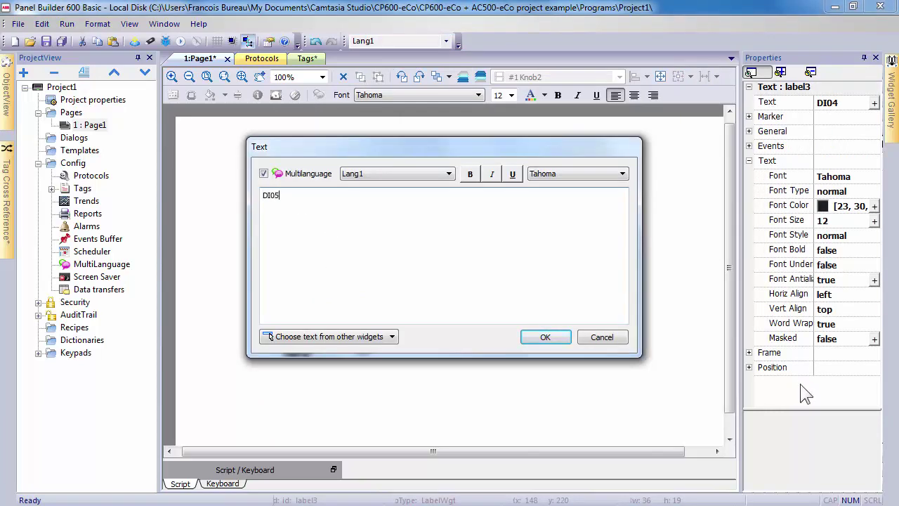
{"action": "type", "text": "5"}
{"action": "left_click", "coordinate": [545, 337]}
Relink the lower knob and lower light values to the /DI05 tag
{"action": "left_click", "coordinate": [300, 337]}
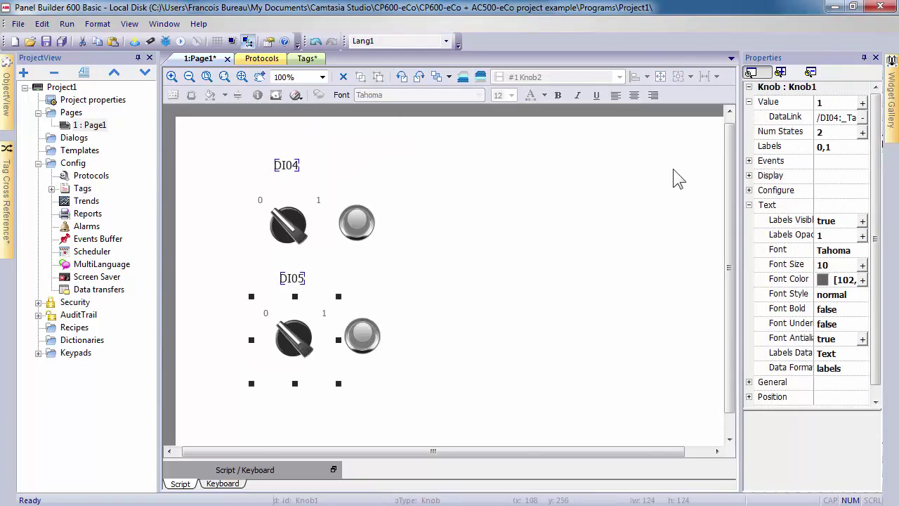
{"action": "left_click", "coordinate": [864, 118]}
{"action": "left_click", "coordinate": [357, 118]}
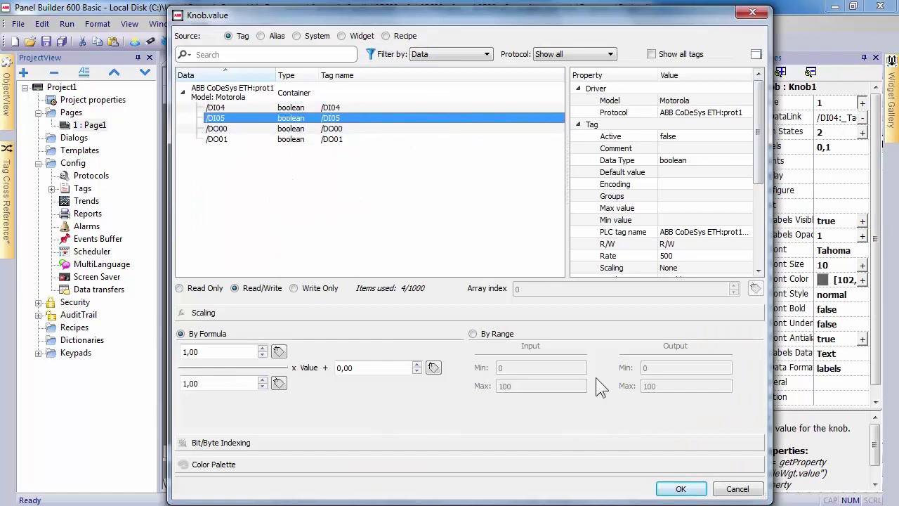
{"action": "left_click", "coordinate": [680, 491]}
{"action": "left_click", "coordinate": [372, 338]}
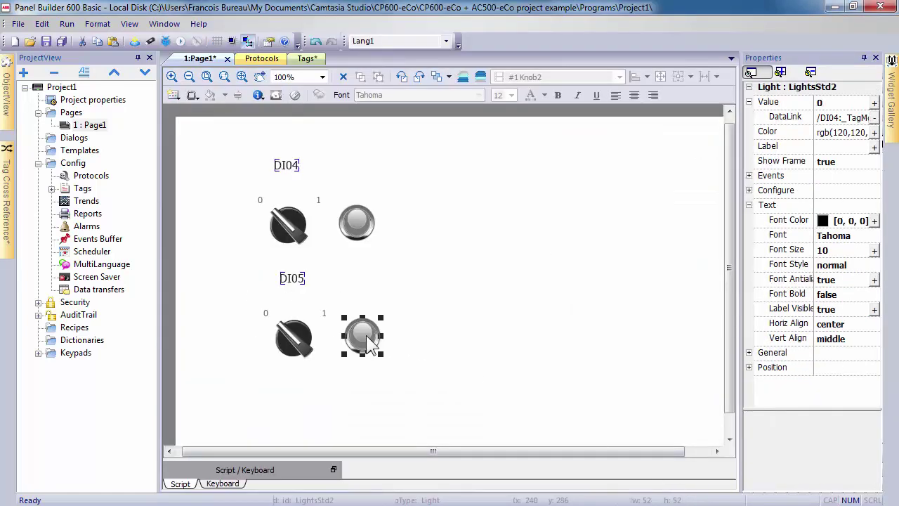
{"action": "left_click", "coordinate": [878, 103]}
{"action": "left_click", "coordinate": [393, 120]}
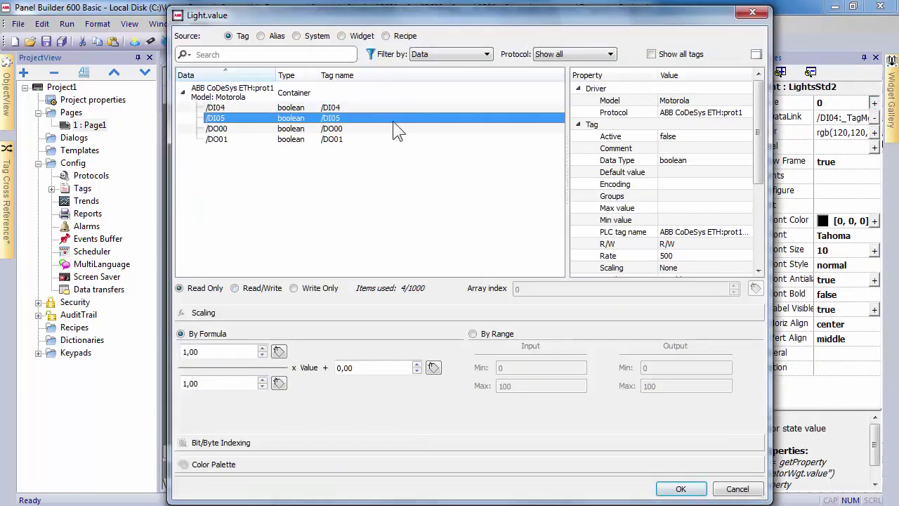
{"action": "left_click", "coordinate": [680, 489]}
Place a wide light right of DI04, labelled Output DO00 and linked to /DO00
{"action": "mouse_move", "coordinate": [893, 140]}
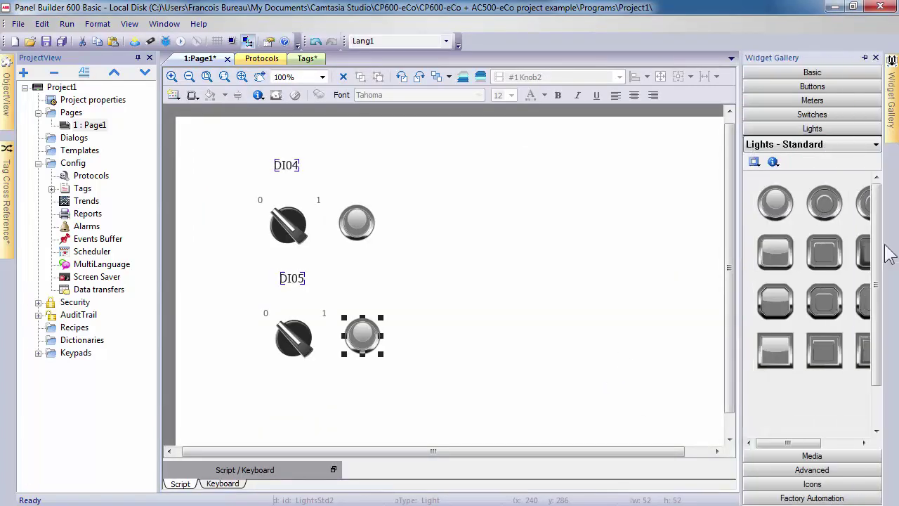
{"action": "left_click_drag", "start_coordinate": [663, 285], "coordinate": [569, 225]}
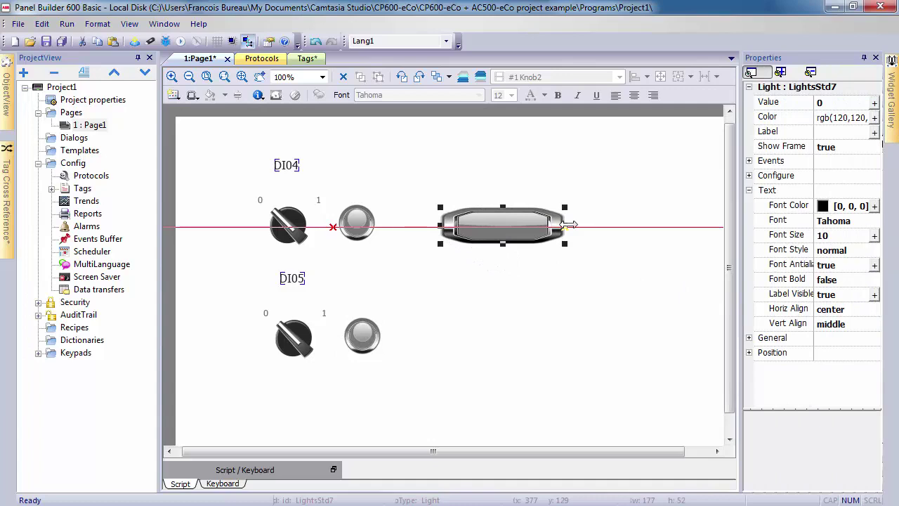
{"action": "left_click", "coordinate": [812, 134]}
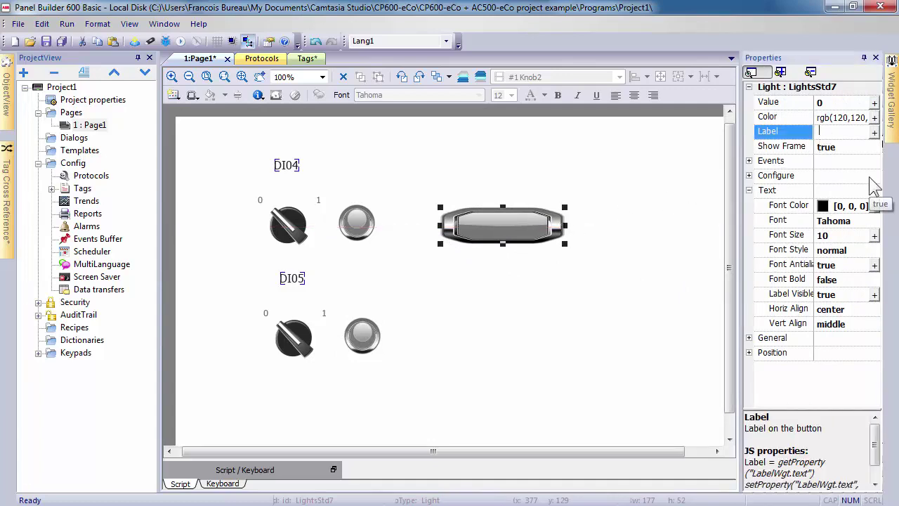
{"action": "type", "text": "Output DO00"}
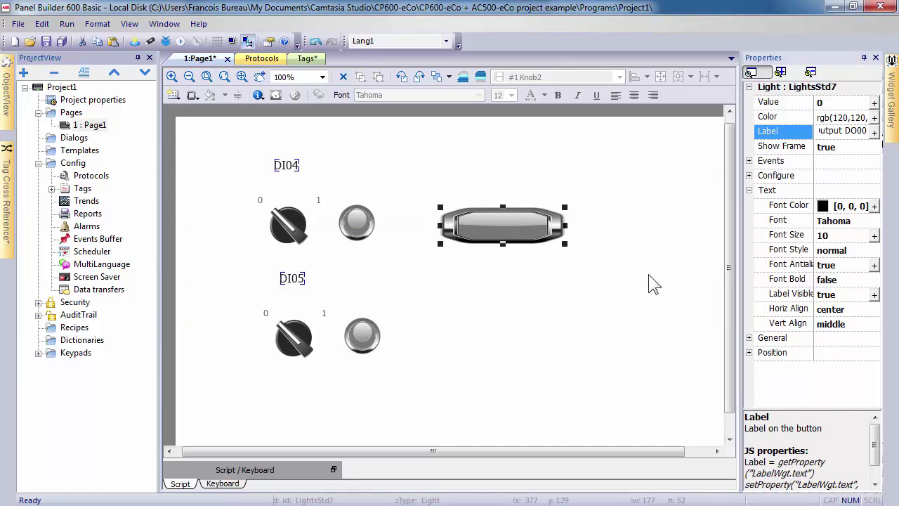
{"action": "left_click", "coordinate": [874, 102]}
{"action": "left_click", "coordinate": [376, 129]}
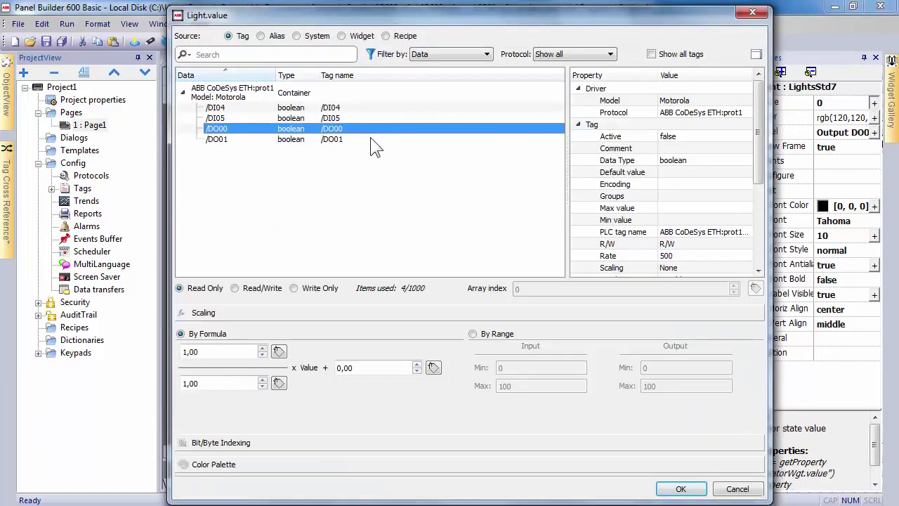
{"action": "left_click", "coordinate": [694, 491]}
Duplicate the Output DO00 light and position the copy beside the DI05 knob
{"action": "right_click", "coordinate": [539, 225]}
{"action": "left_click", "coordinate": [568, 250]}
{"action": "right_click", "coordinate": [554, 276]}
{"action": "left_click", "coordinate": [582, 264]}
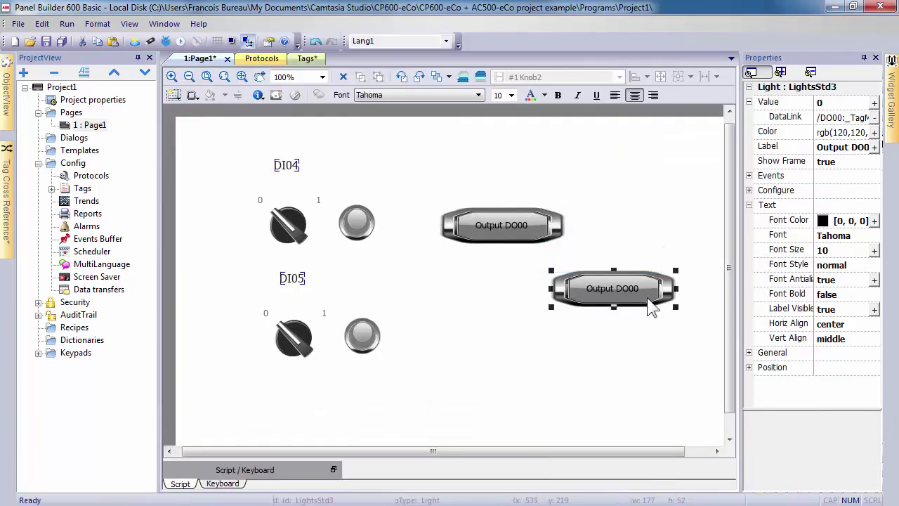
{"action": "left_click_drag", "start_coordinate": [650, 304], "coordinate": [541, 348]}
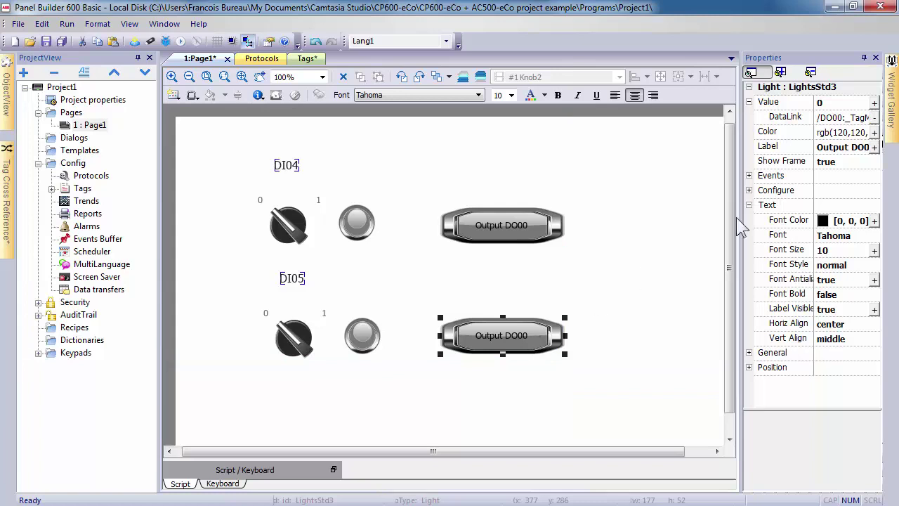
Label the duplicate Output DO01 and bind its value read-only to /DO01
{"action": "left_click", "coordinate": [858, 146]}
{"action": "left_click", "coordinate": [871, 146]}
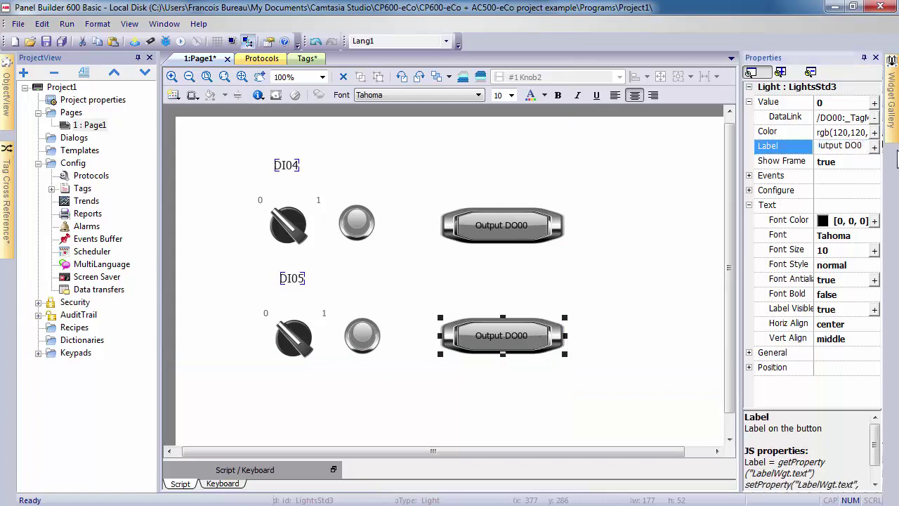
{"action": "left_click", "coordinate": [875, 103]}
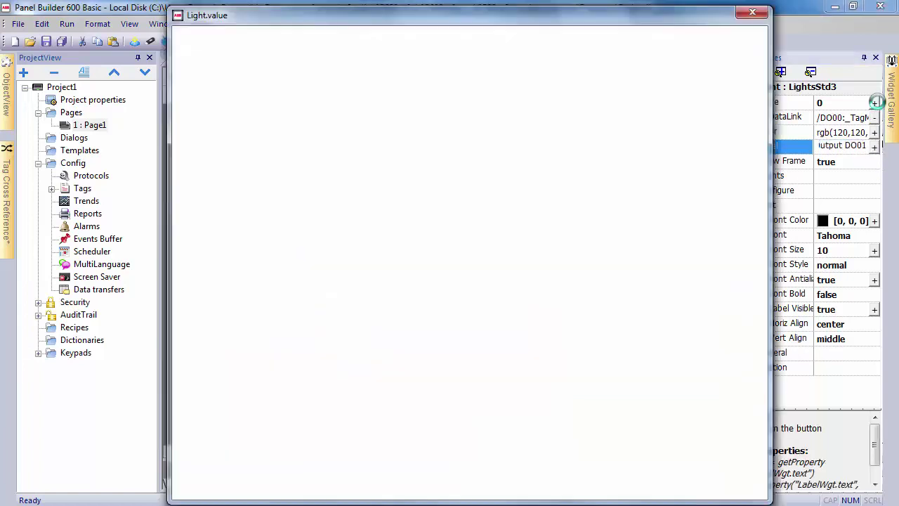
{"action": "left_click", "coordinate": [355, 140]}
{"action": "left_click", "coordinate": [180, 288]}
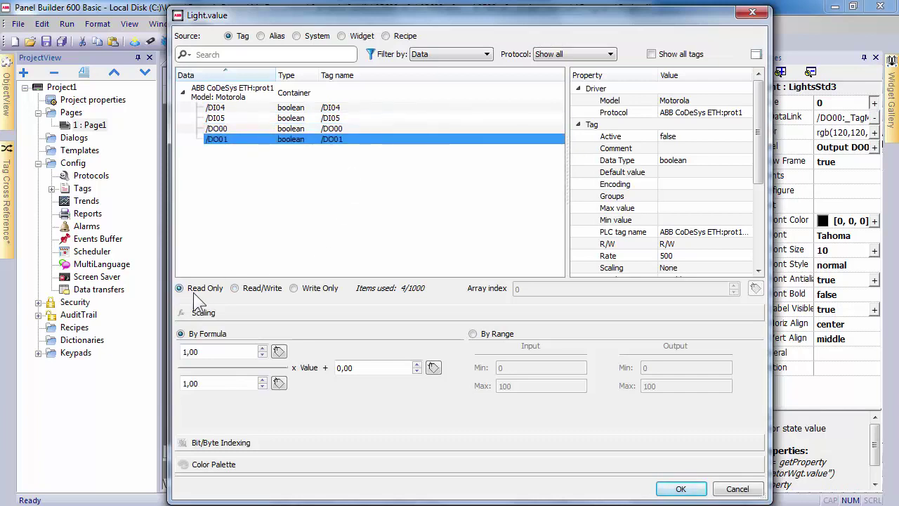
{"action": "left_click", "coordinate": [681, 489]}
{"action": "left_click", "coordinate": [664, 423]}
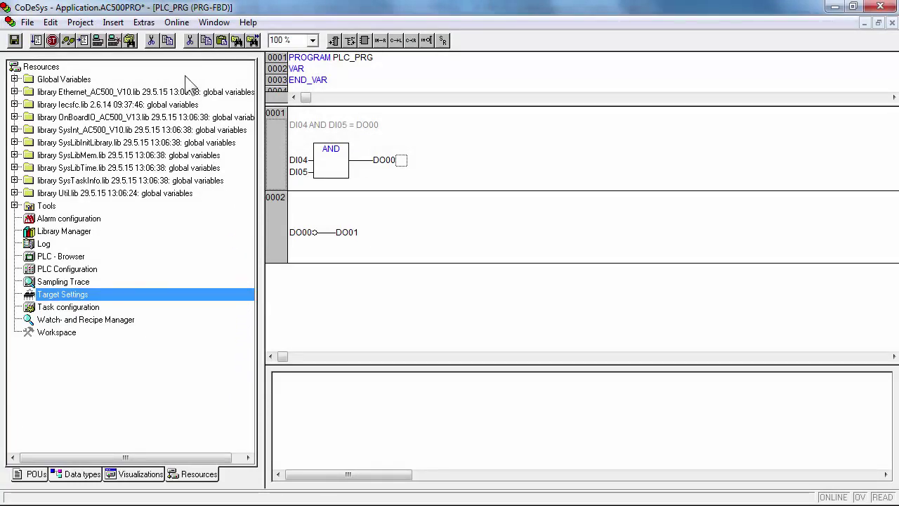
Set the PLC communication parameters to the TCP_10 channel
{"action": "left_click", "coordinate": [177, 22]}
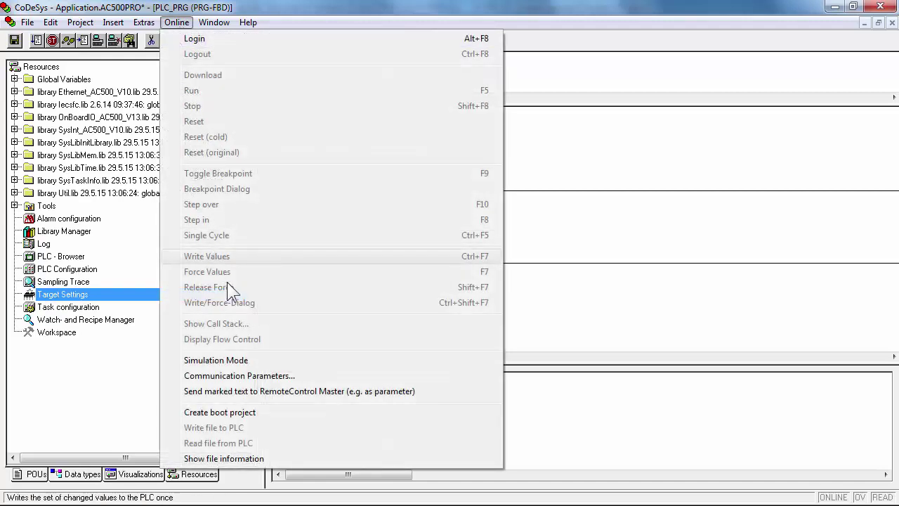
{"action": "left_click", "coordinate": [297, 376]}
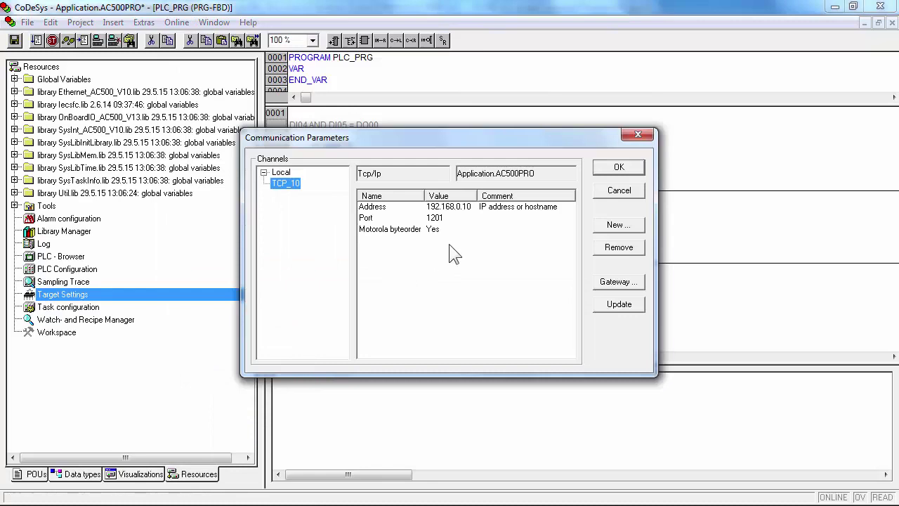
{"action": "left_click", "coordinate": [618, 172]}
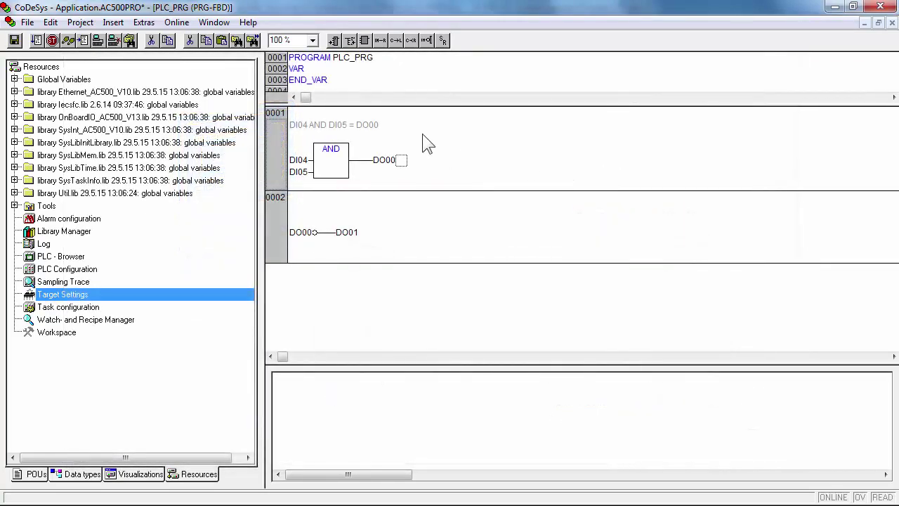
Log in to the AC500 to download the program, then run it
{"action": "left_click", "coordinate": [177, 23]}
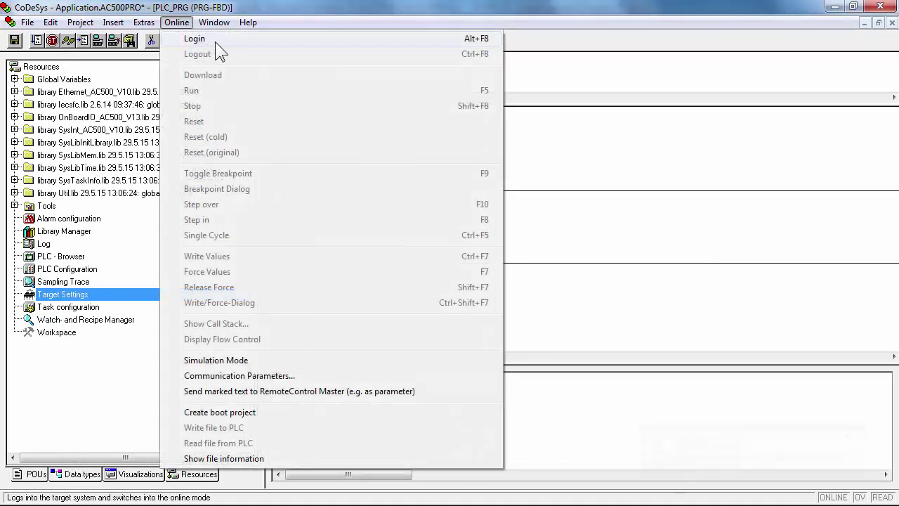
{"action": "left_click", "coordinate": [215, 42]}
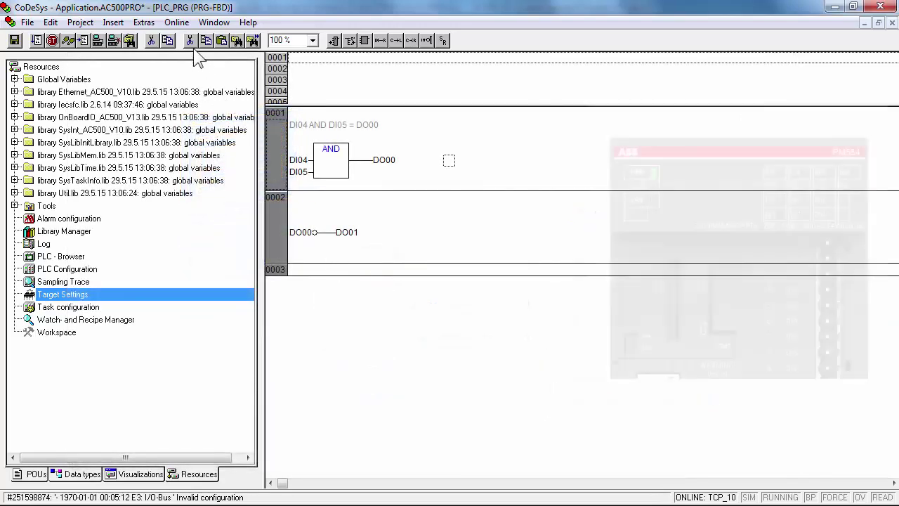
{"action": "left_click", "coordinate": [176, 23]}
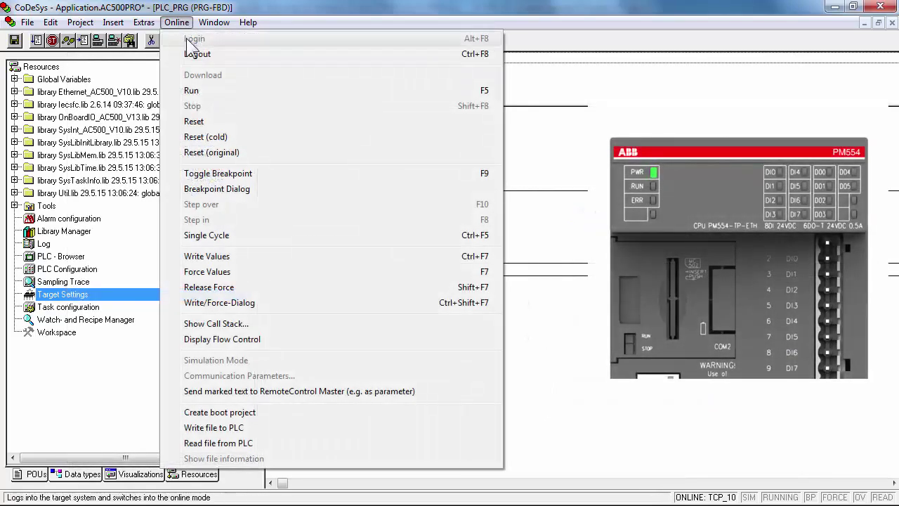
{"action": "left_click", "coordinate": [191, 91]}
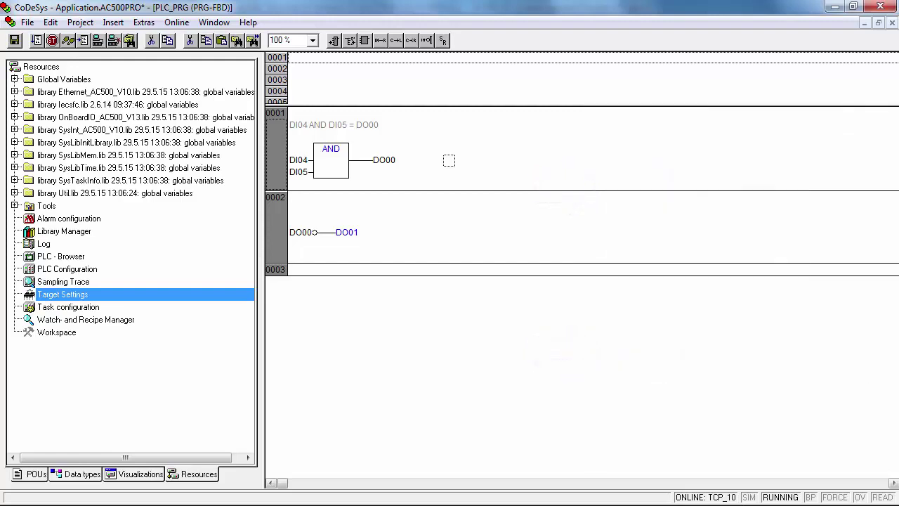
Create a boot project on the PLC from the running CoDeSys program via the Online menu
{"action": "left_click", "coordinate": [177, 21]}
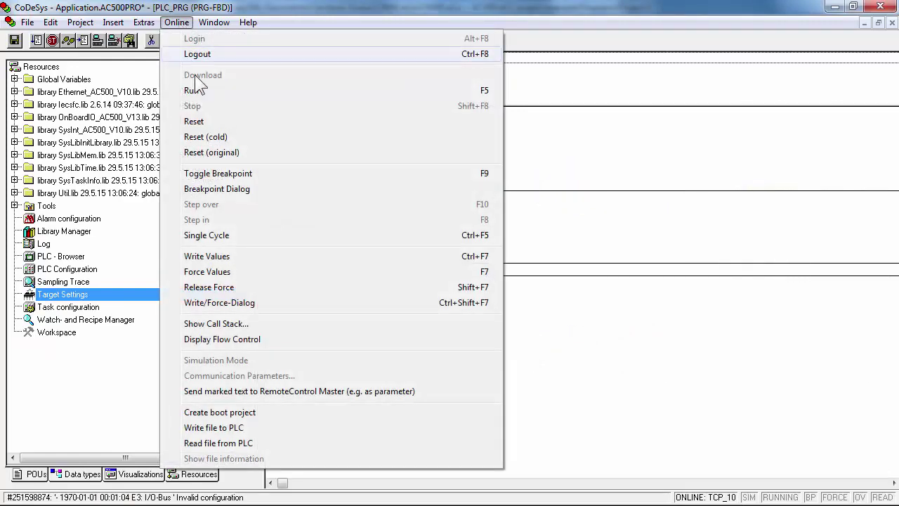
{"action": "left_click", "coordinate": [260, 413]}
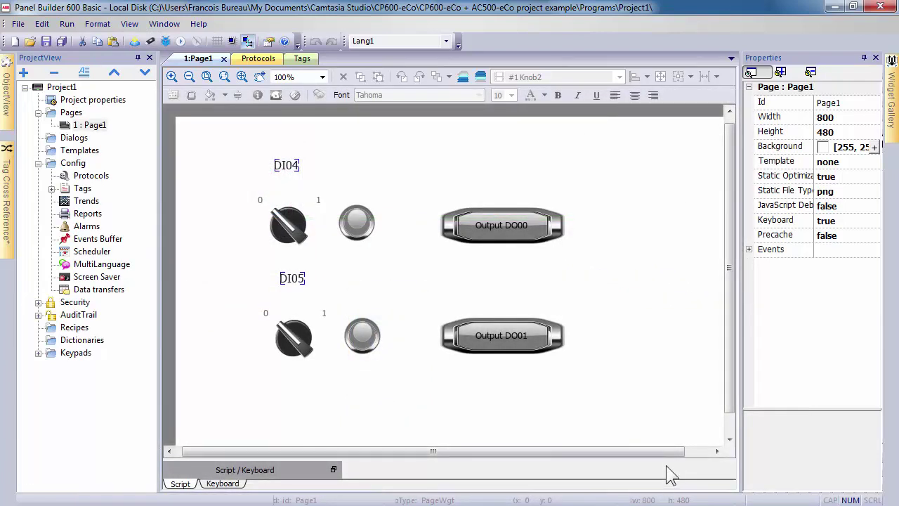
Download the panel project to the HMI at IP 192.168.000.11 and close the finished download window
{"action": "left_click", "coordinate": [135, 42]}
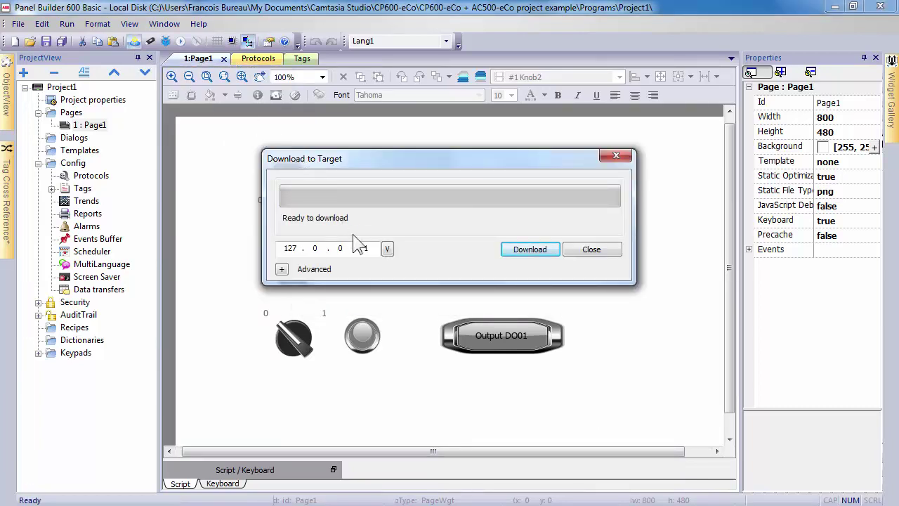
{"action": "left_click", "coordinate": [387, 249]}
{"action": "double_click", "coordinate": [291, 249]}
{"action": "type", "text": "192 . 168 . 000 . "}
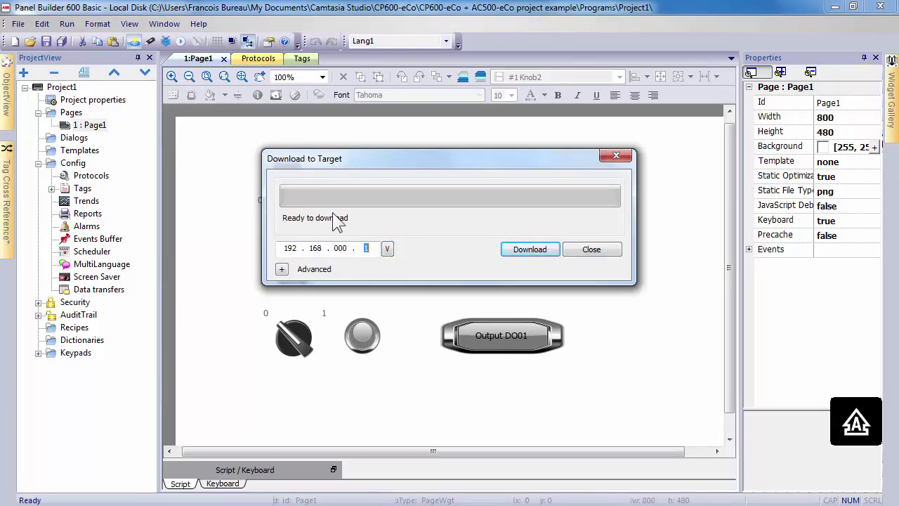
{"action": "type", "text": "11"}
{"action": "left_click", "coordinate": [534, 253]}
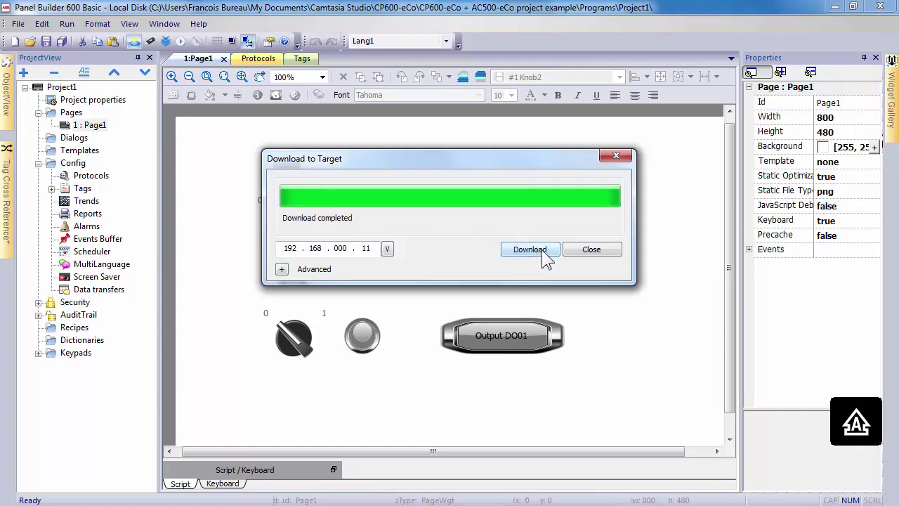
{"action": "left_click", "coordinate": [590, 251]}
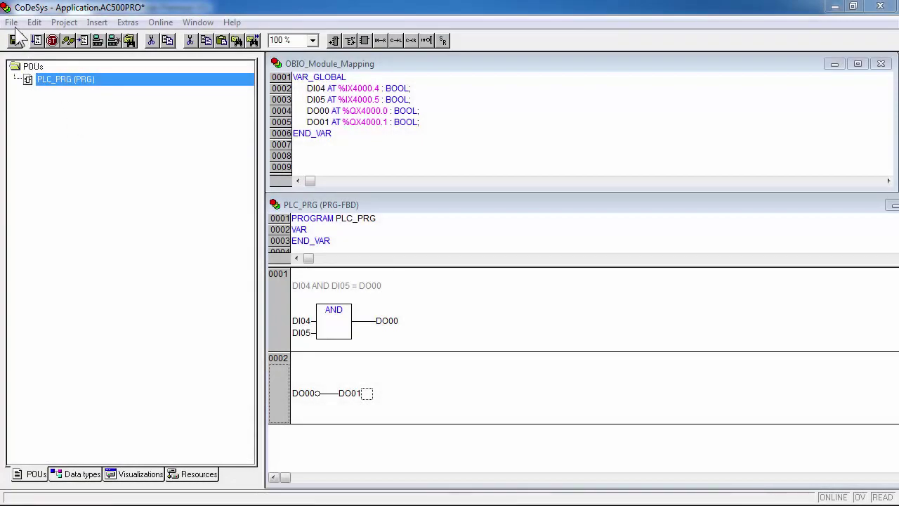
Save the AC500 CoDeSys application with File > Save, then quit with File > Exit
{"action": "left_click", "coordinate": [12, 23]}
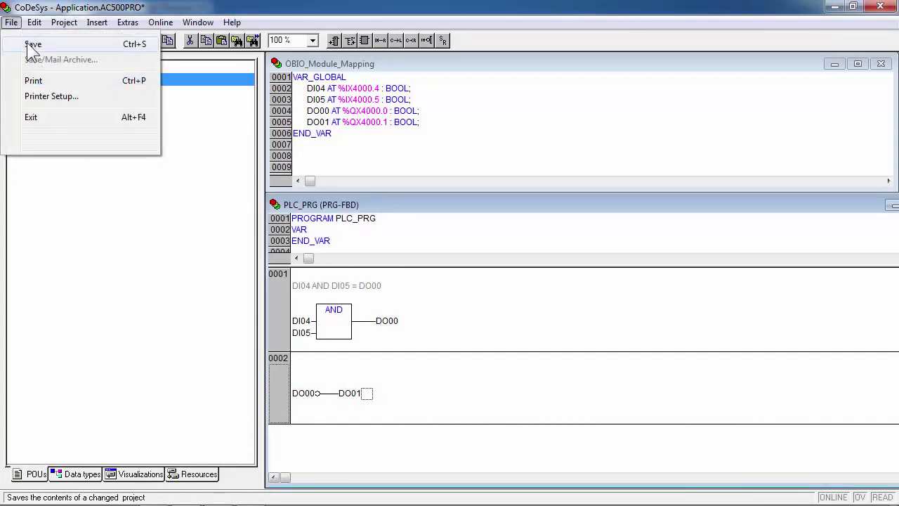
{"action": "left_click", "coordinate": [32, 44]}
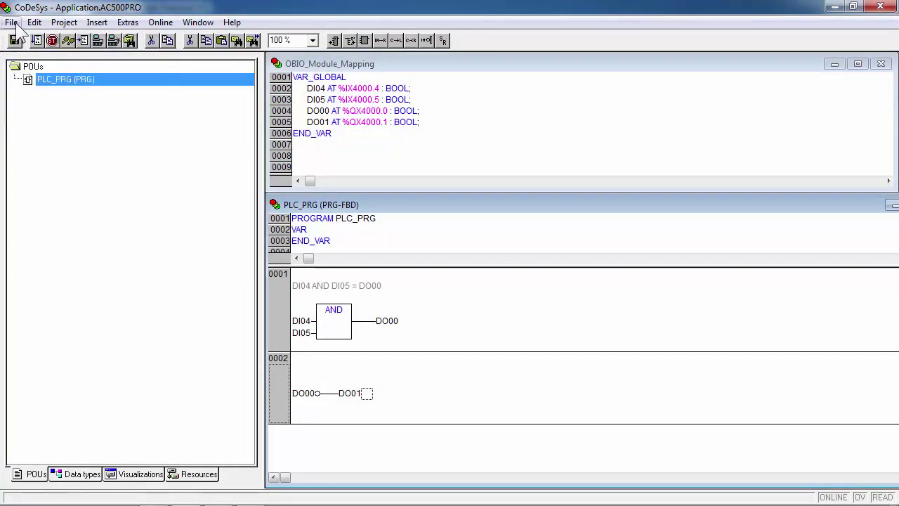
{"action": "left_click", "coordinate": [12, 22]}
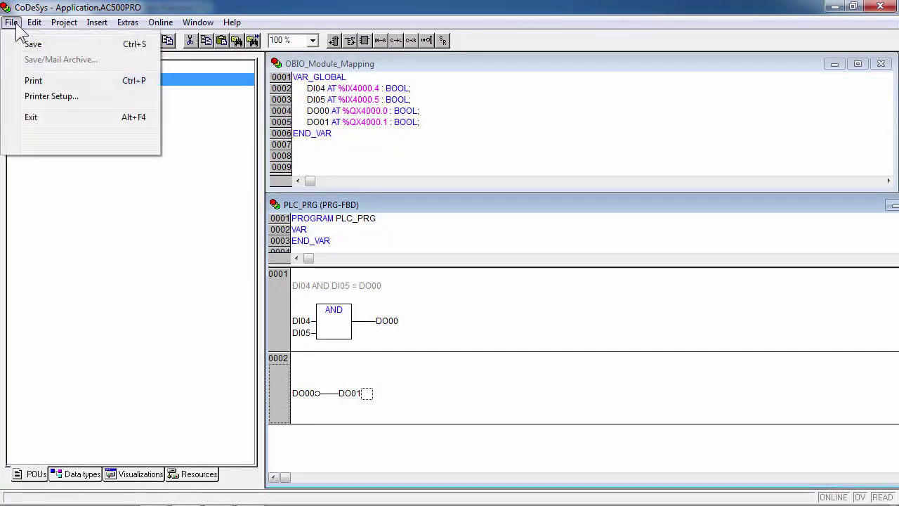
{"action": "left_click", "coordinate": [44, 115]}
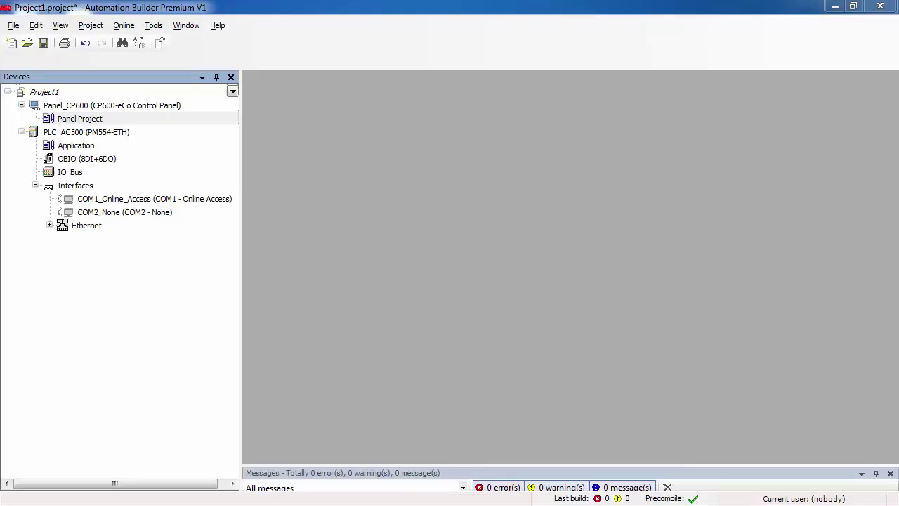
Save Project1, then close it, leaving the File menu open in Automation Builder
{"action": "left_click", "coordinate": [13, 27]}
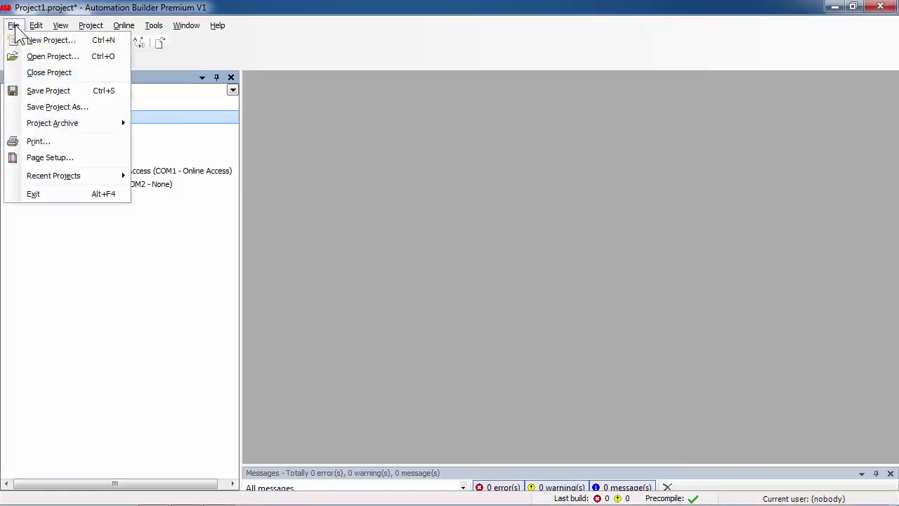
{"action": "left_click", "coordinate": [38, 93]}
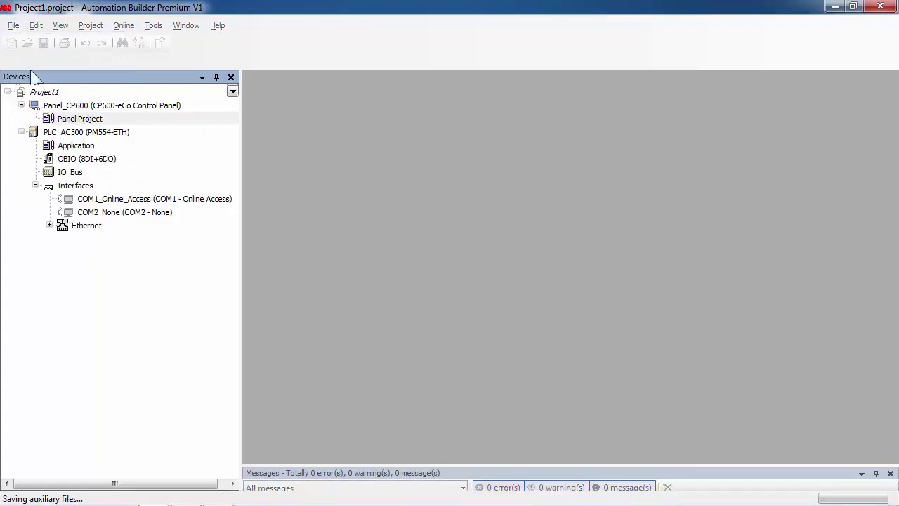
{"action": "left_click", "coordinate": [13, 27]}
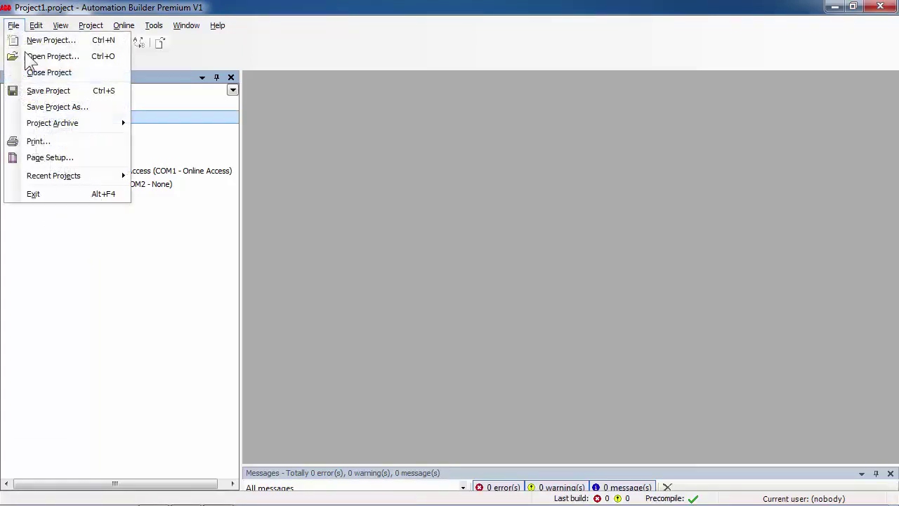
{"action": "left_click", "coordinate": [44, 72]}
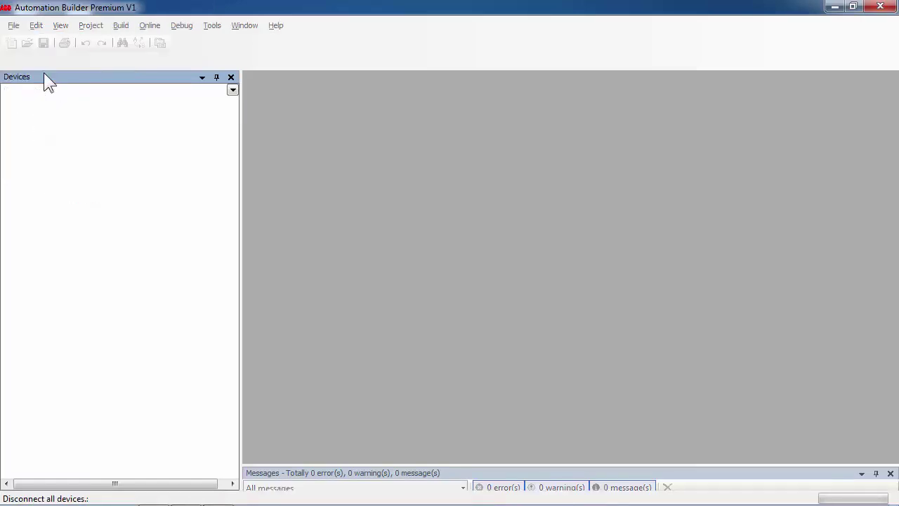
{"action": "left_click", "coordinate": [13, 26]}
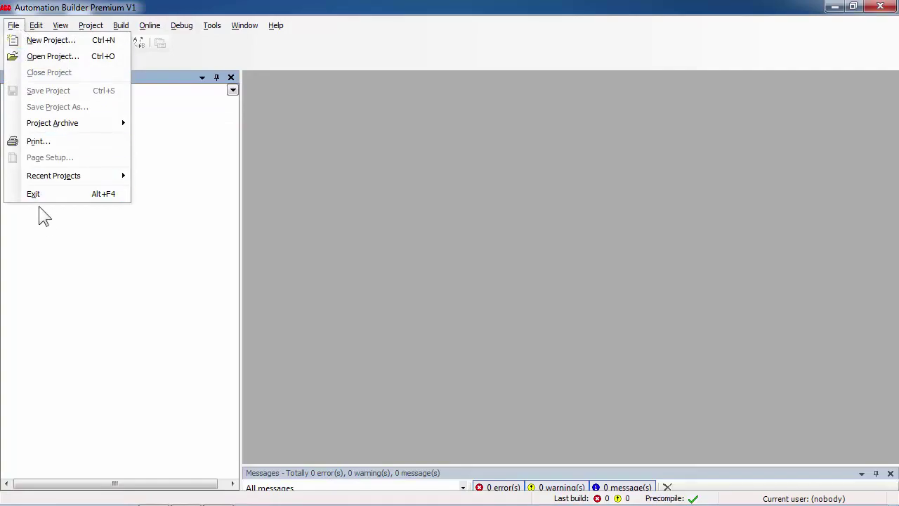